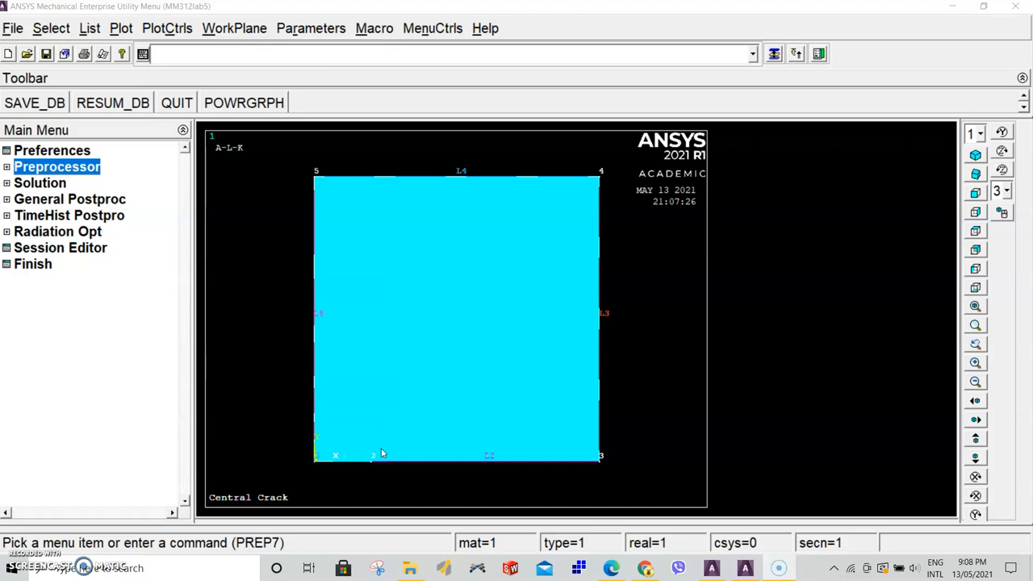
- Apply a symmetry boundary condition with area to line L2, the plate's bottom edge between keypoints 2 and 3, picking the plate area
click(84, 167)
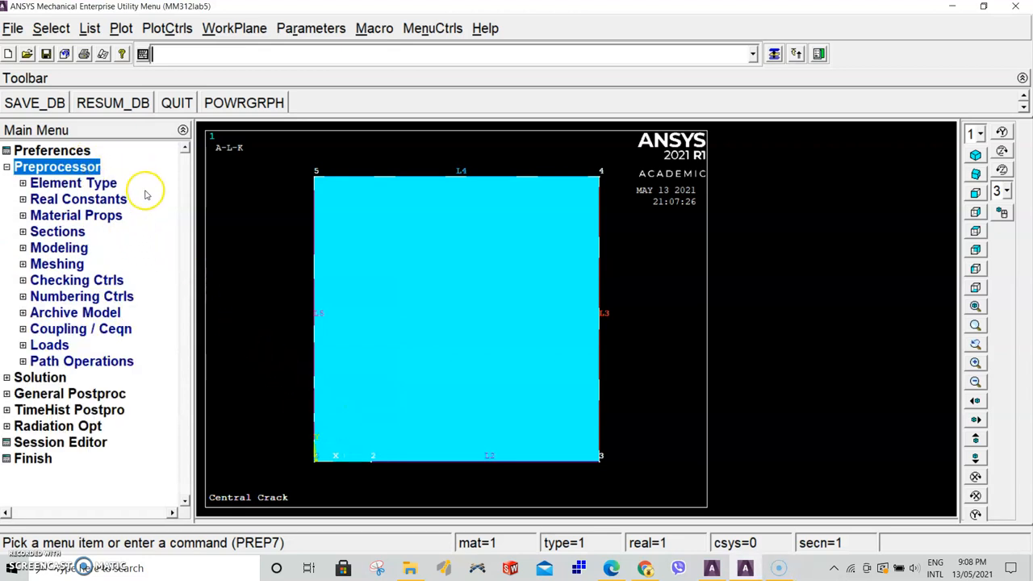
click(50, 347)
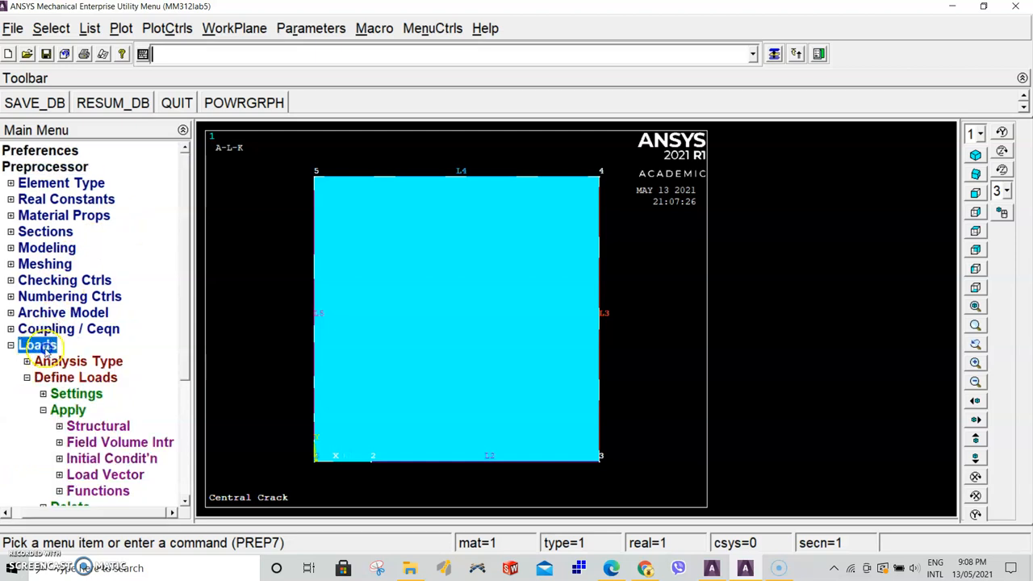
click(93, 426)
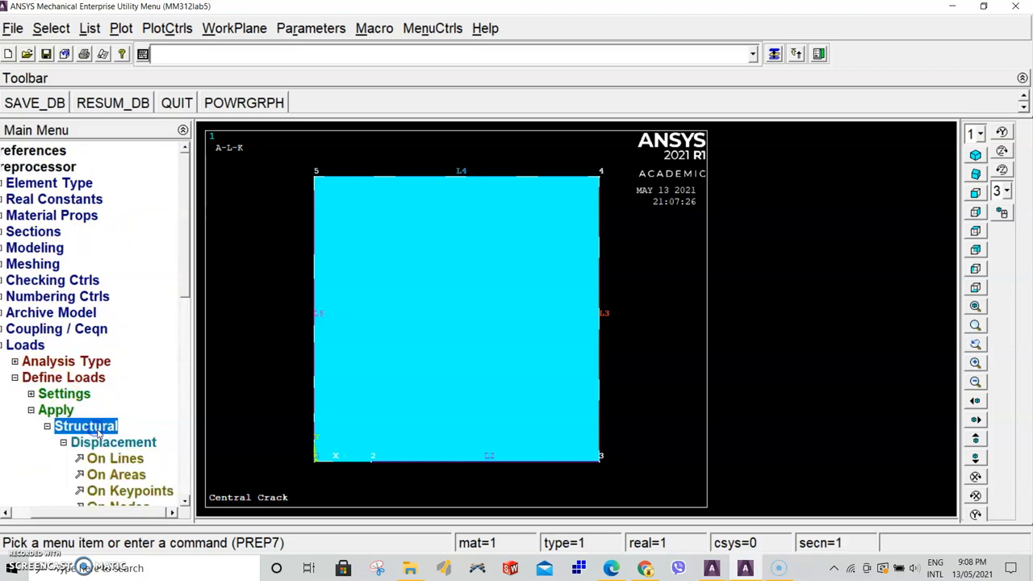
drag(185, 289, 188, 337)
click(137, 428)
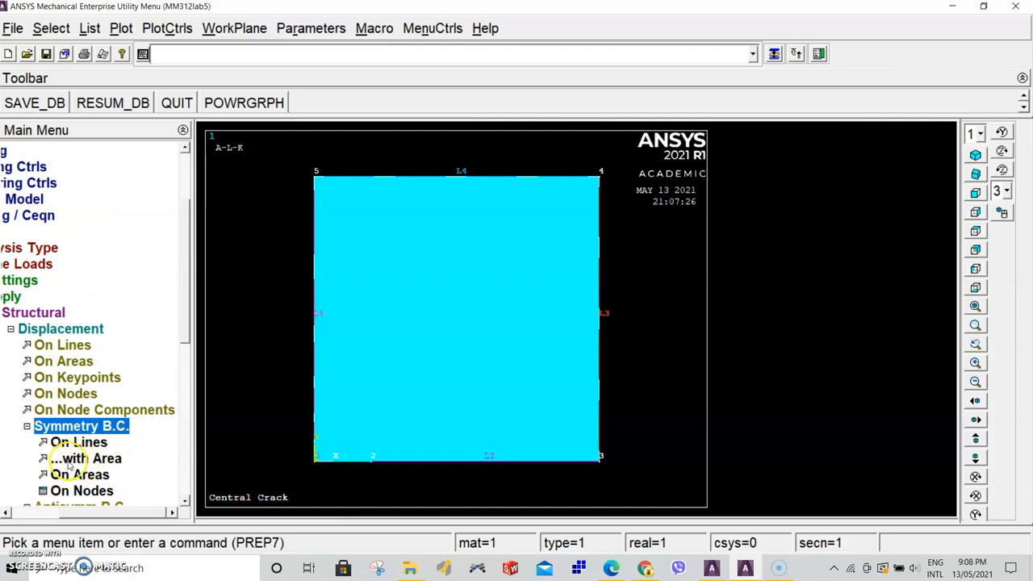
click(81, 459)
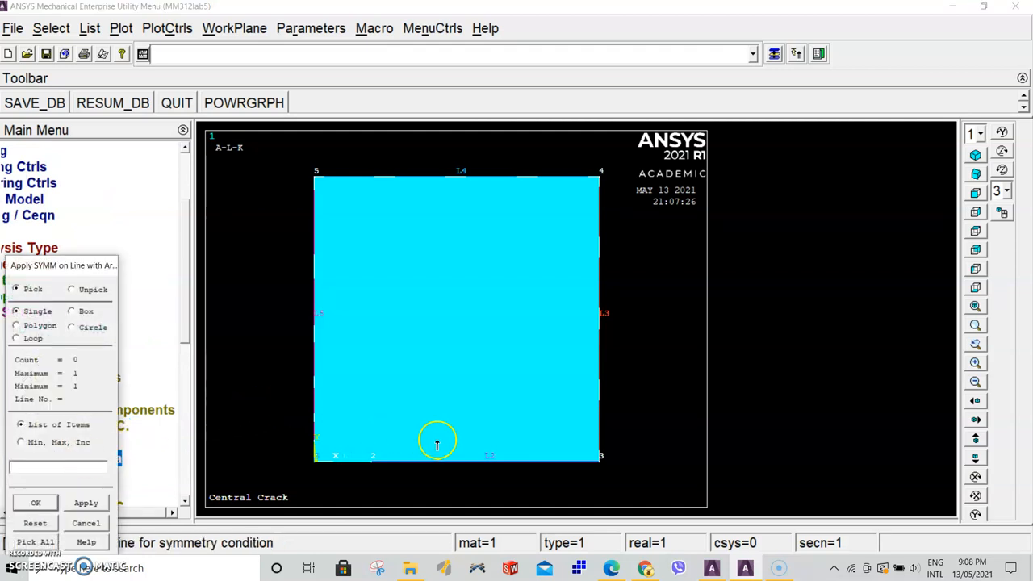
click(446, 463)
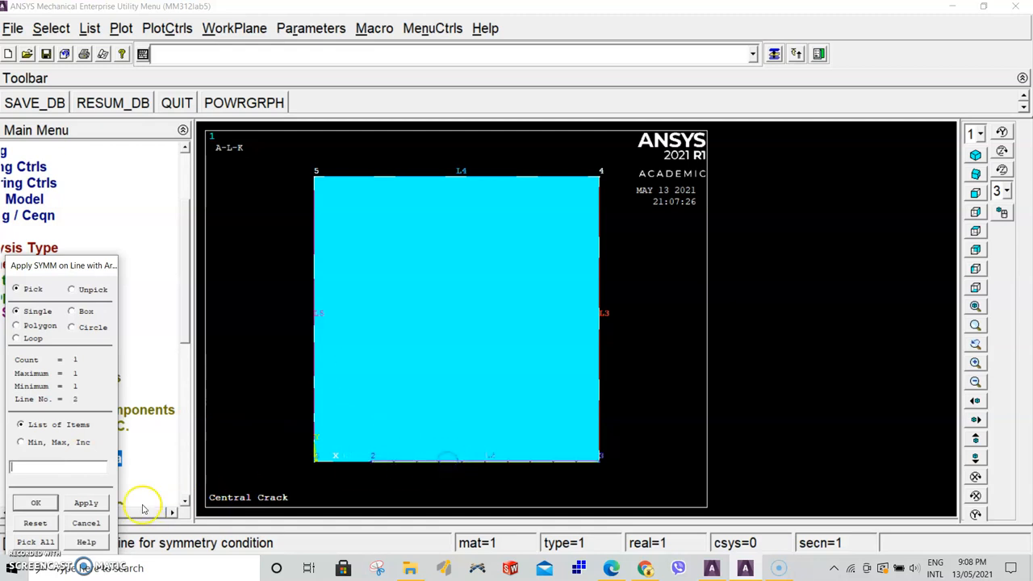
click(85, 504)
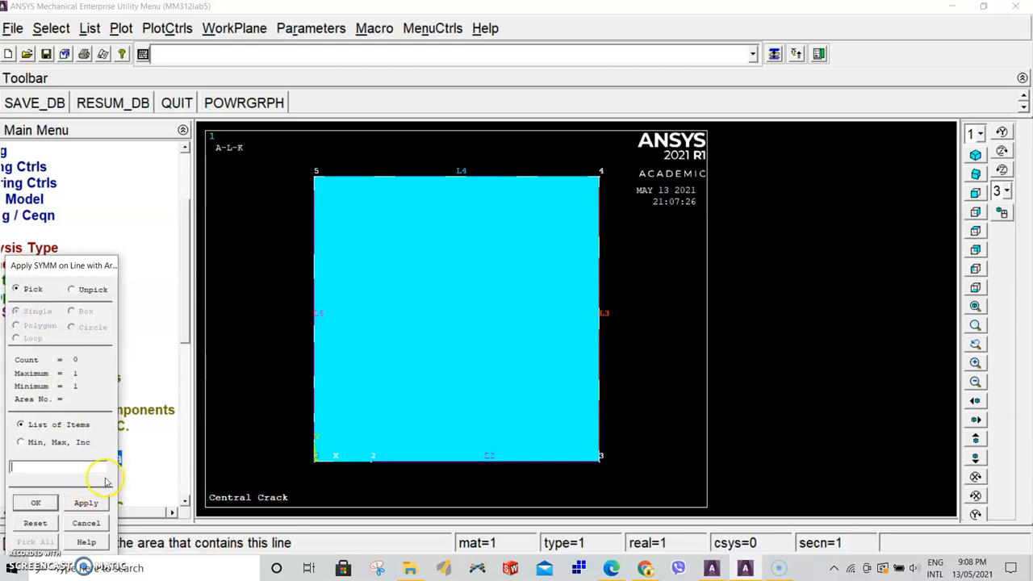
click(428, 327)
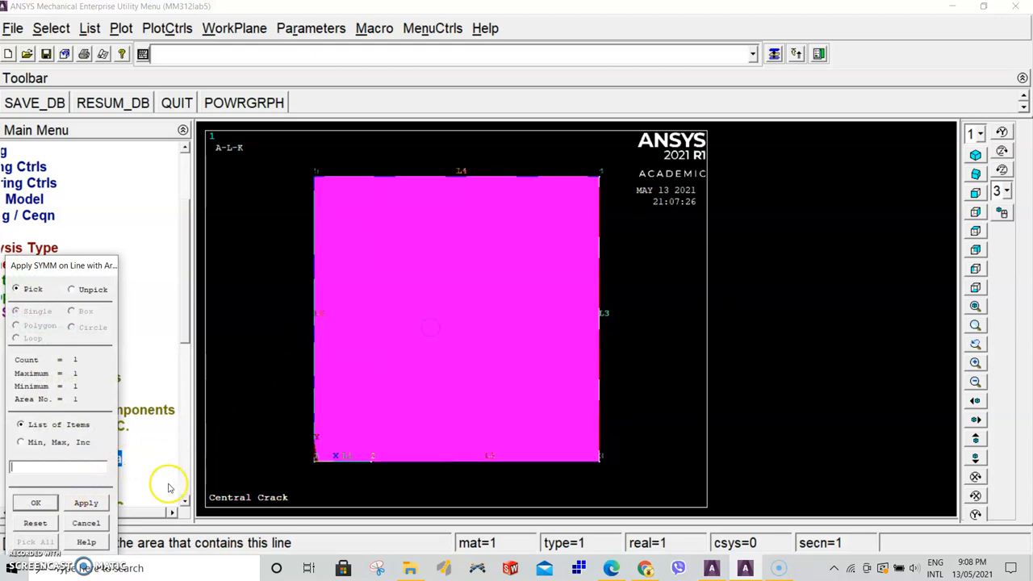
click(87, 503)
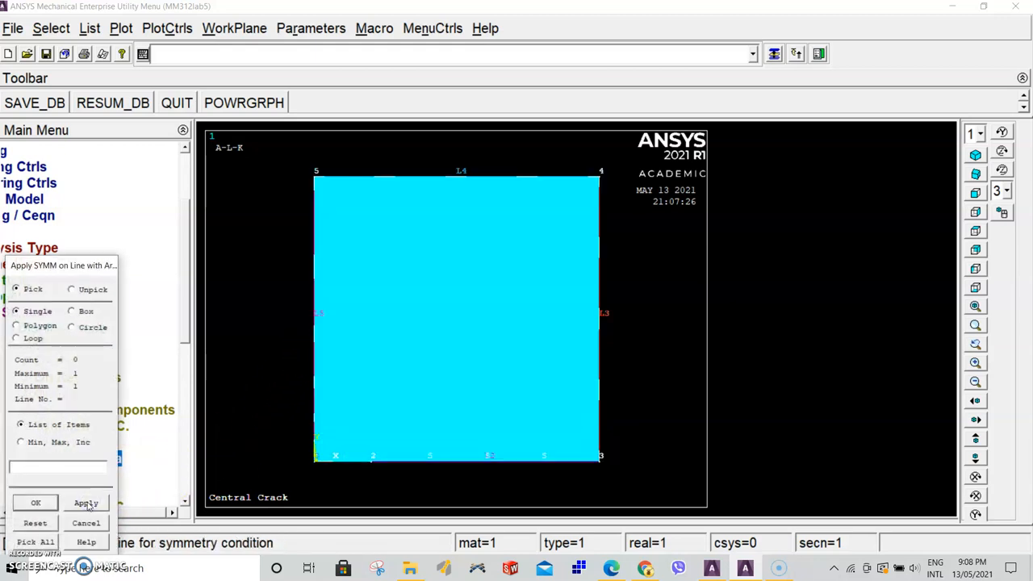
- Apply the same symmetry condition to the plate's left vertical edge, line L5, using the plate area
click(314, 291)
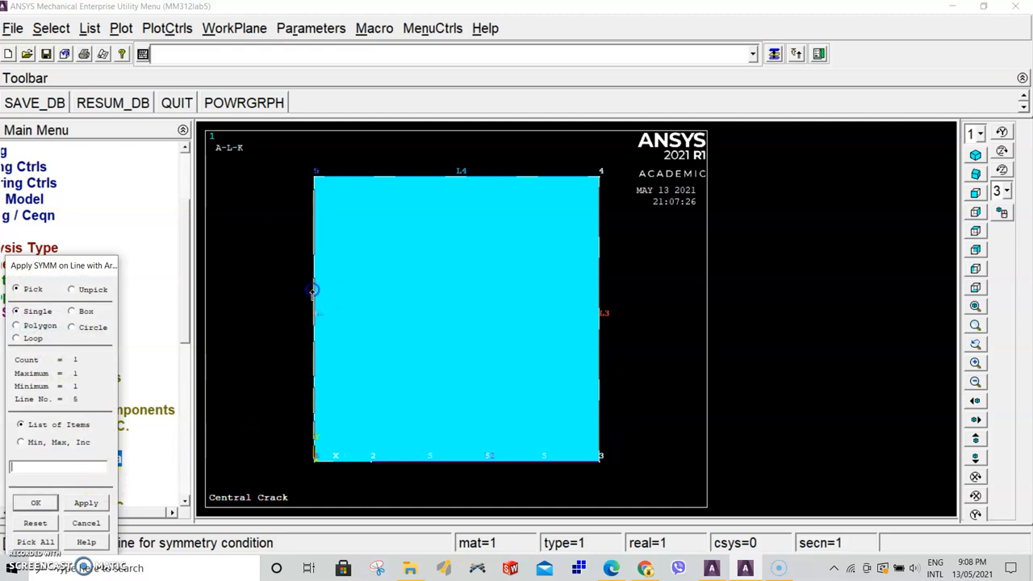
click(85, 504)
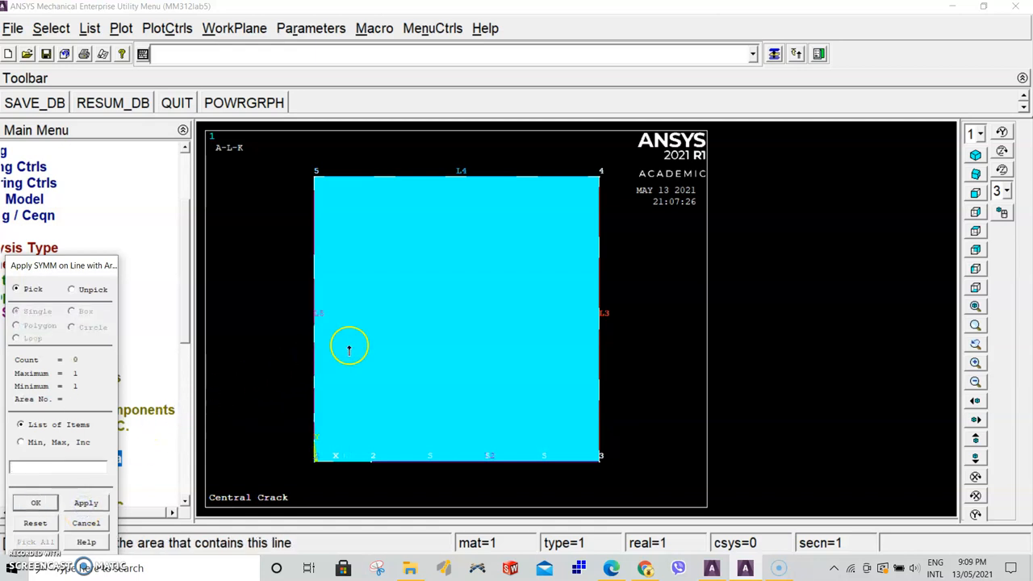
click(395, 349)
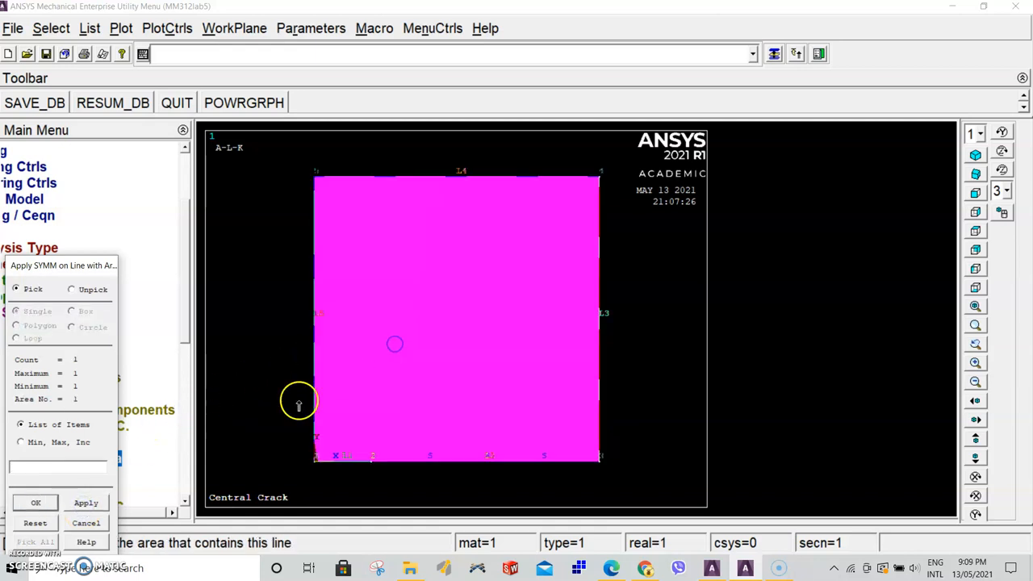
click(29, 504)
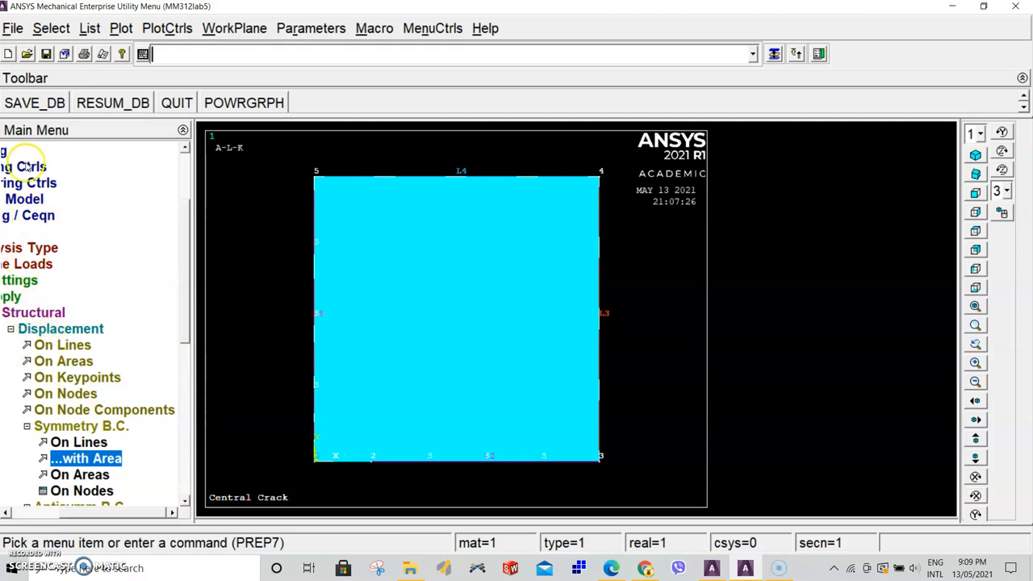
click(35, 137)
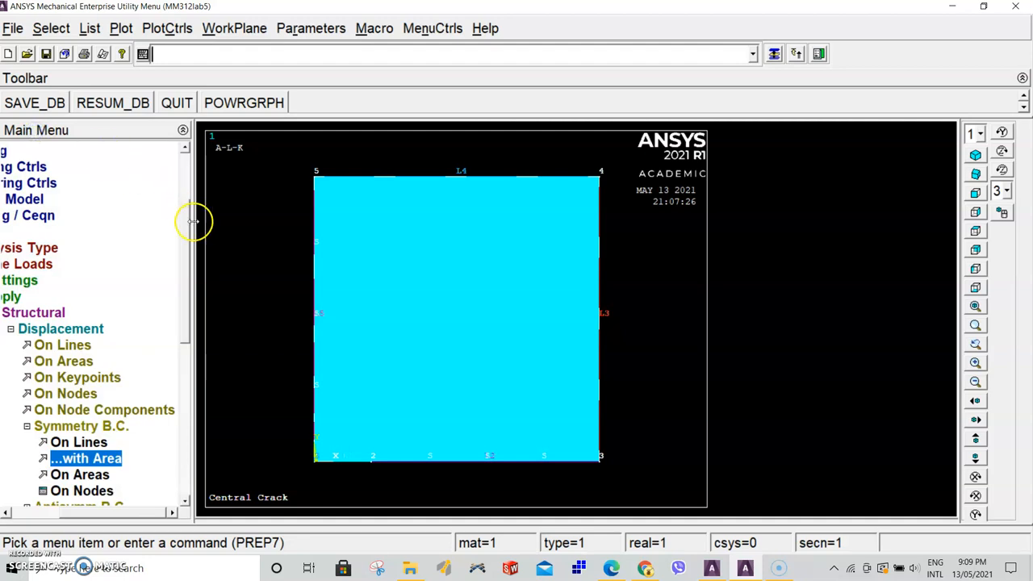
drag(130, 513, 62, 519)
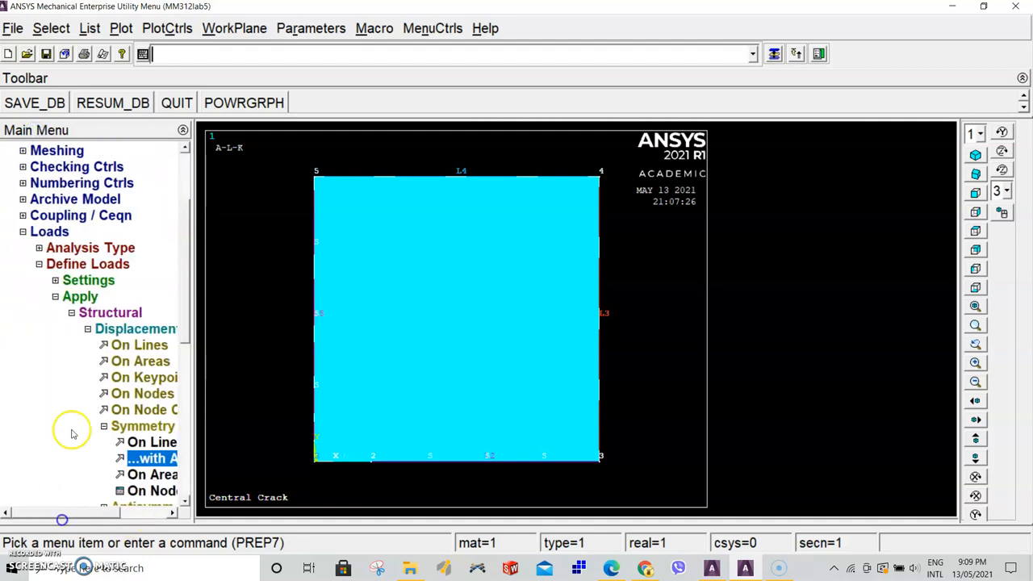
click(41, 231)
click(41, 231)
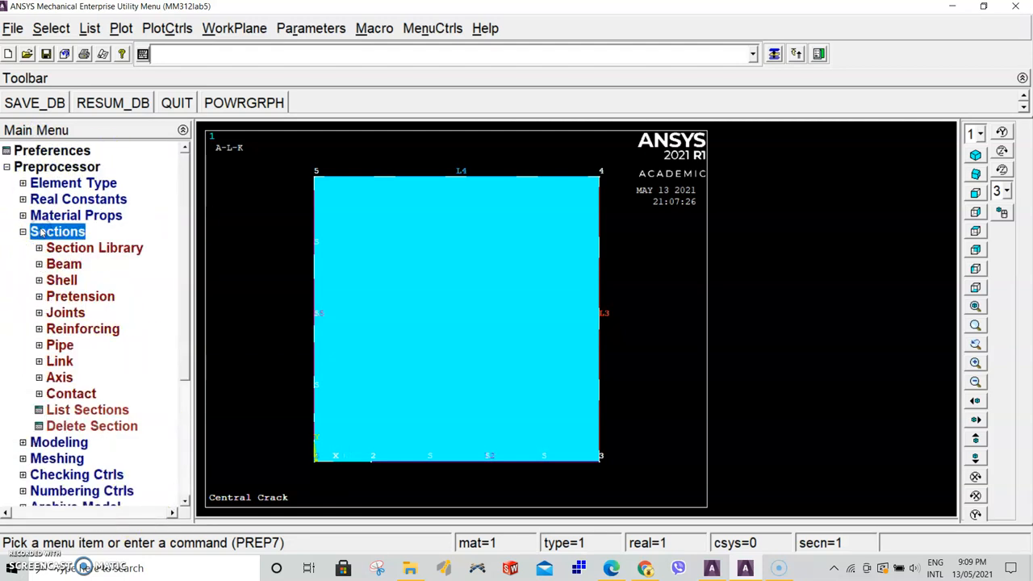
click(41, 232)
click(38, 342)
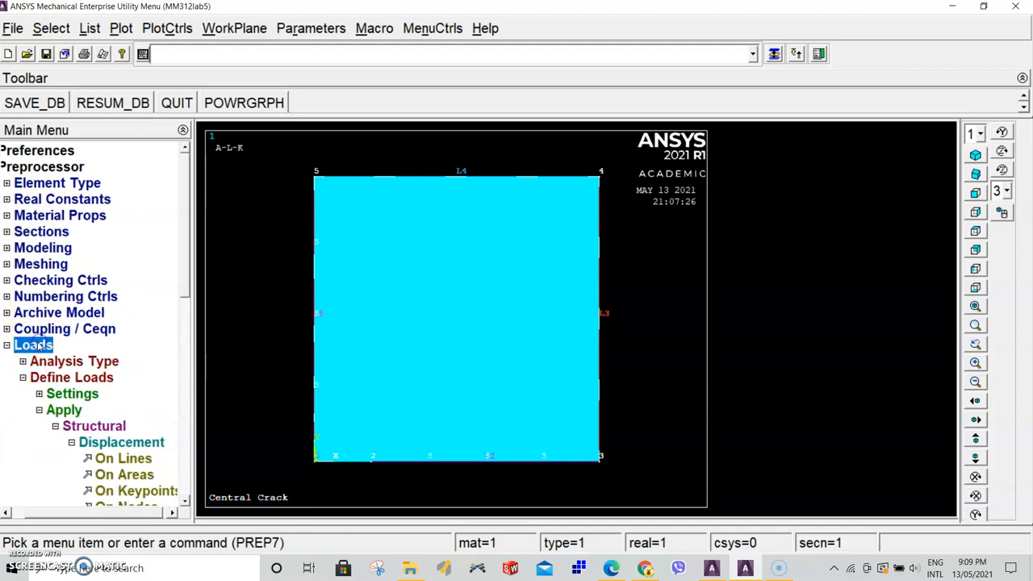
click(64, 410)
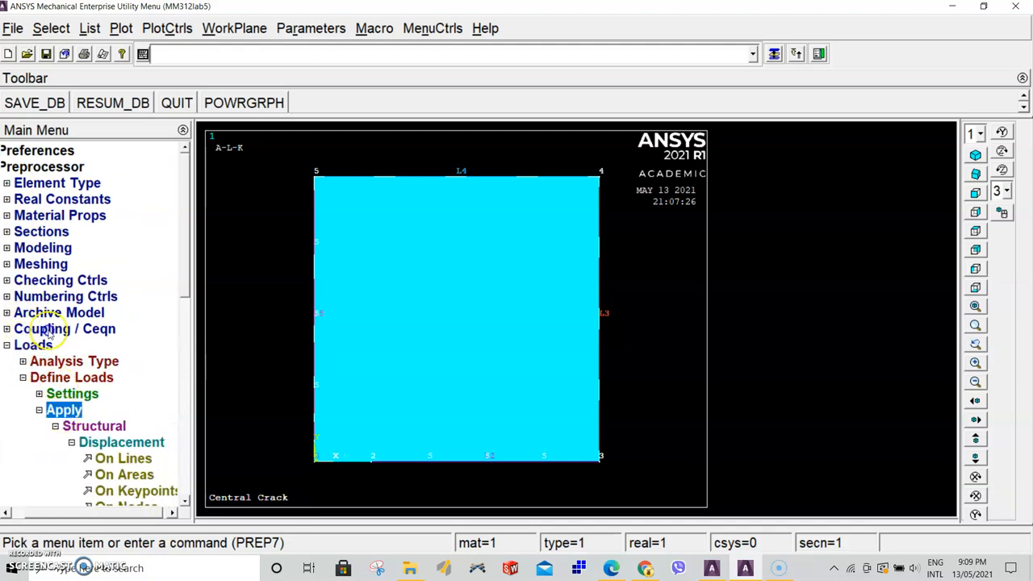
click(74, 414)
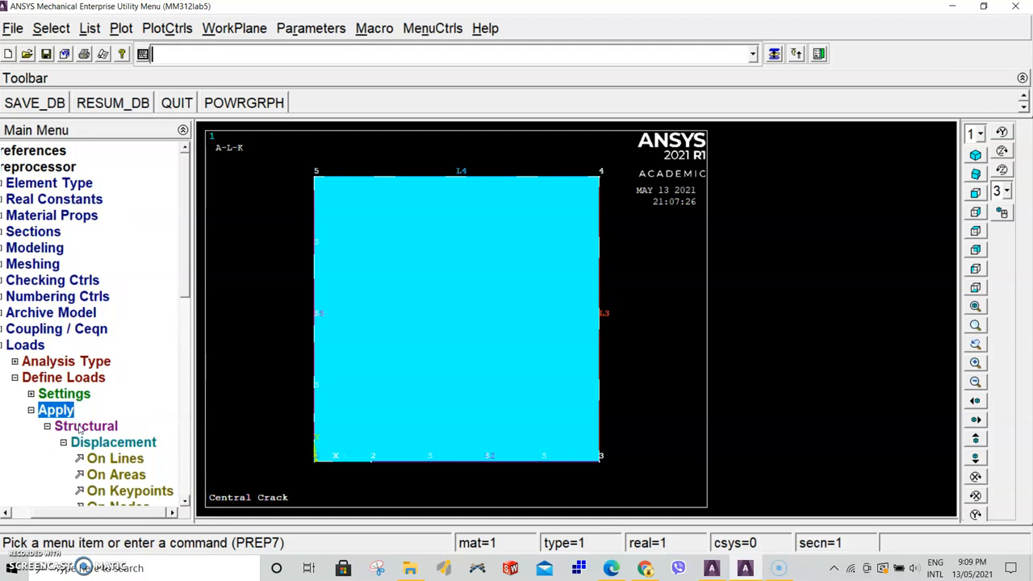
click(80, 428)
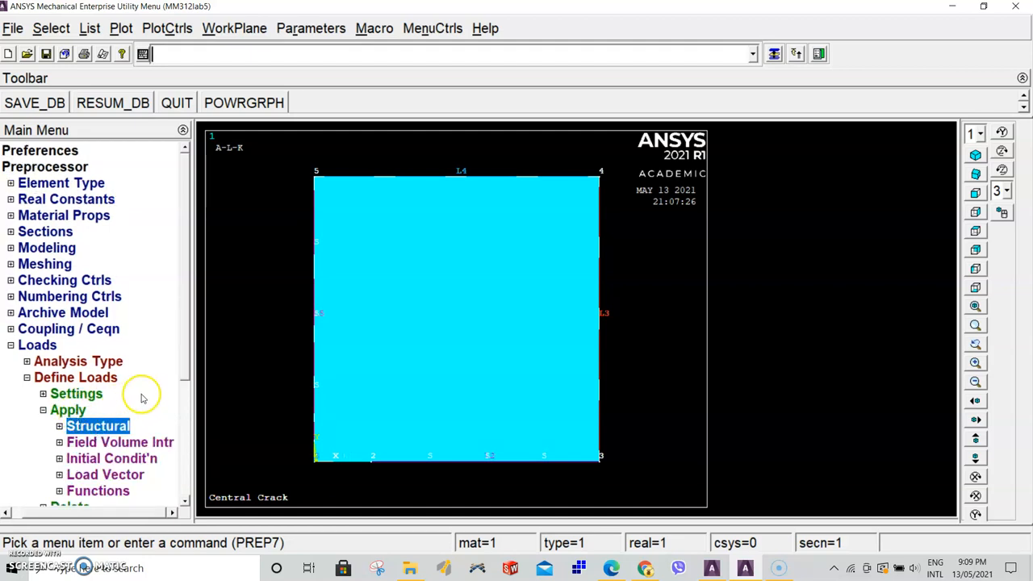
drag(185, 355, 184, 399)
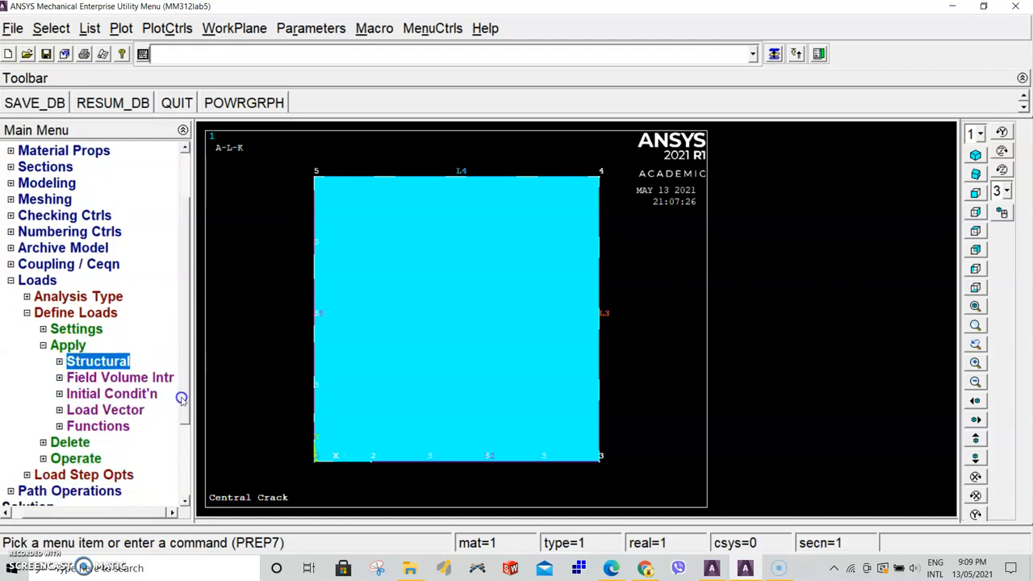
click(68, 346)
click(69, 346)
click(70, 346)
- Apply a constant structural pressure of -100e6 to line L4, the plate's top edge, leaving the optional end value blank
click(92, 362)
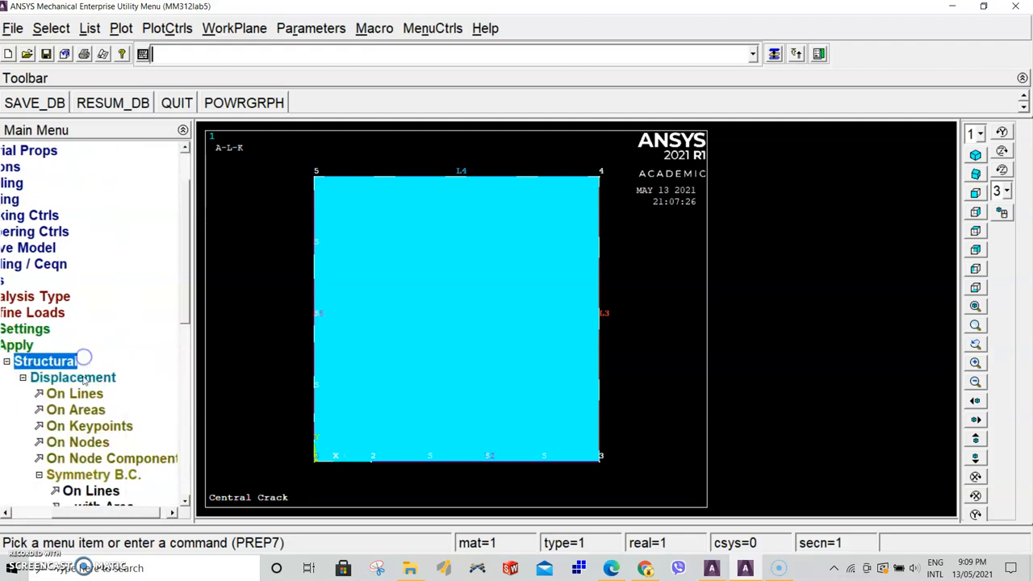
drag(190, 300, 181, 379)
click(69, 395)
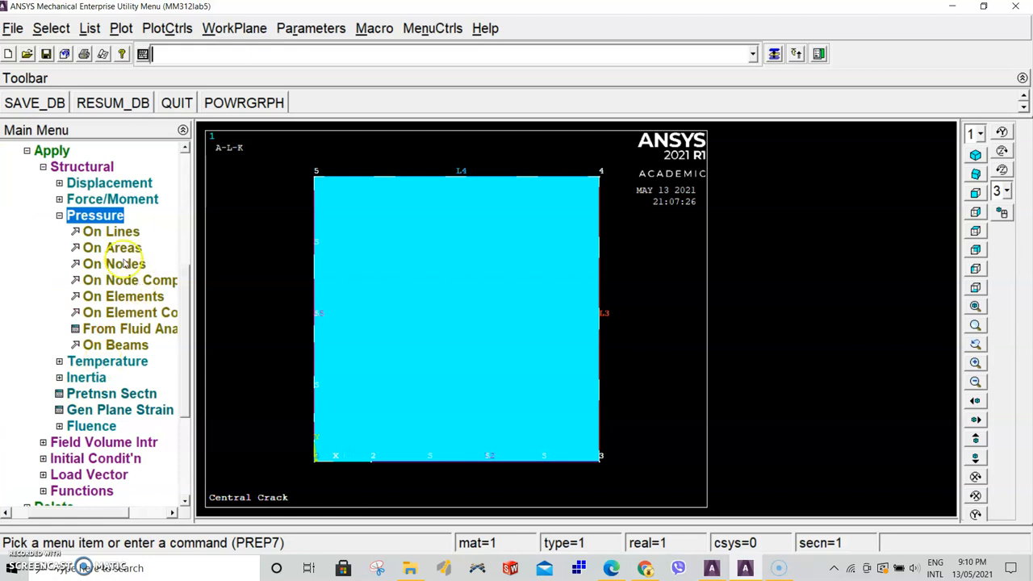
click(118, 232)
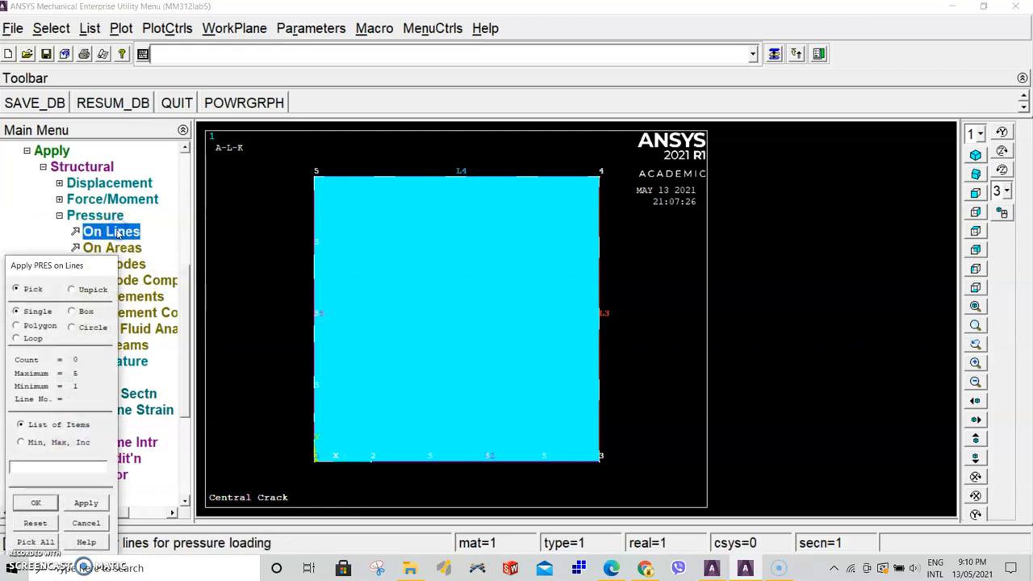
click(438, 179)
click(34, 503)
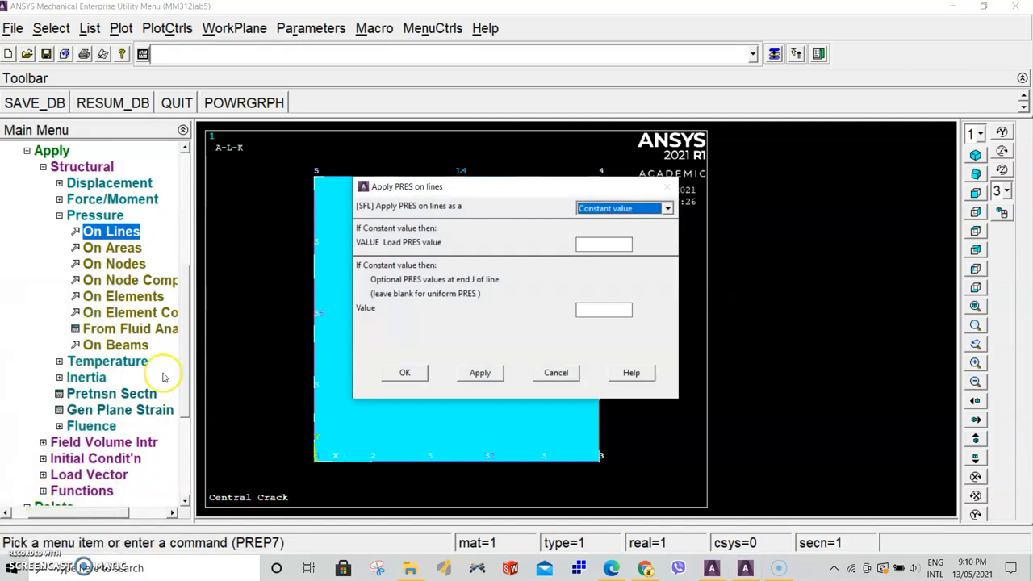
click(592, 247)
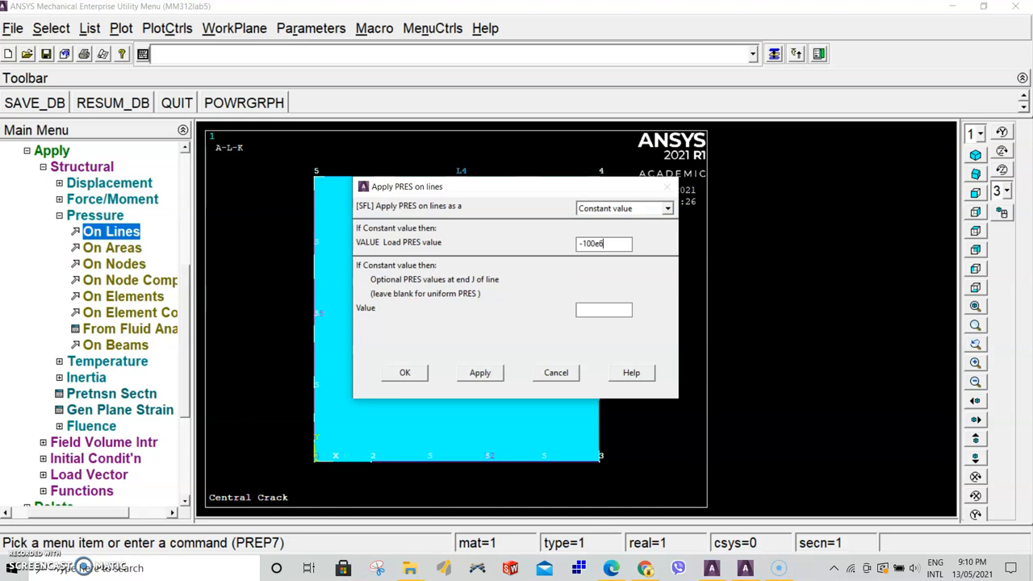
drag(530, 185, 517, 285)
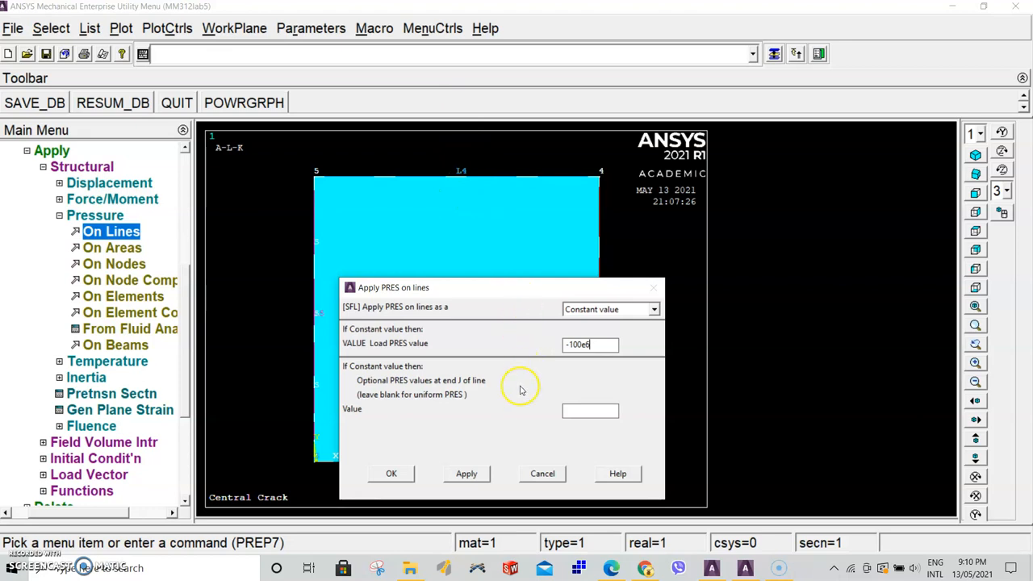
click(401, 477)
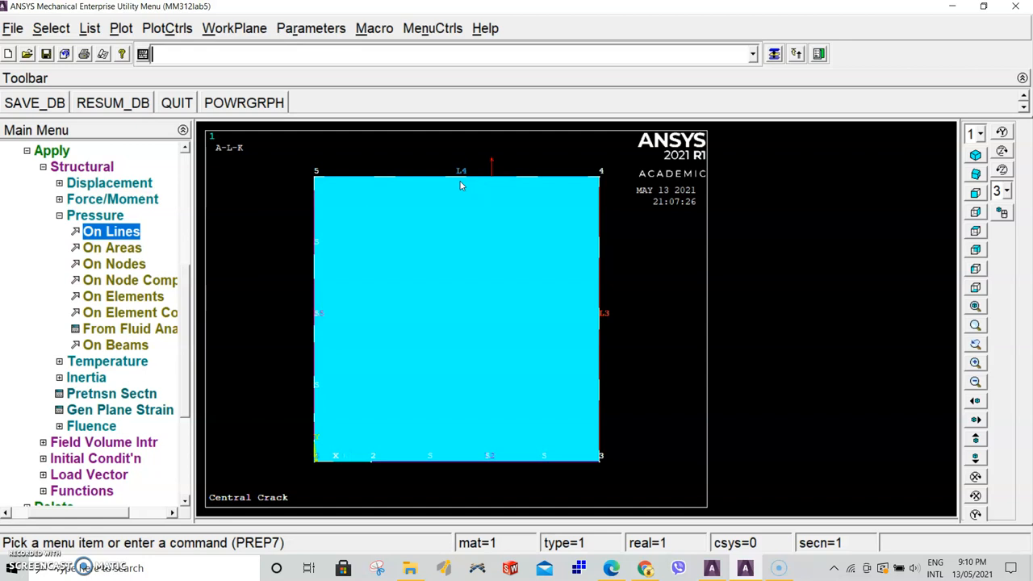
click(450, 211)
- Generate a free area mesh on the square plate
drag(187, 274, 182, 185)
click(28, 231)
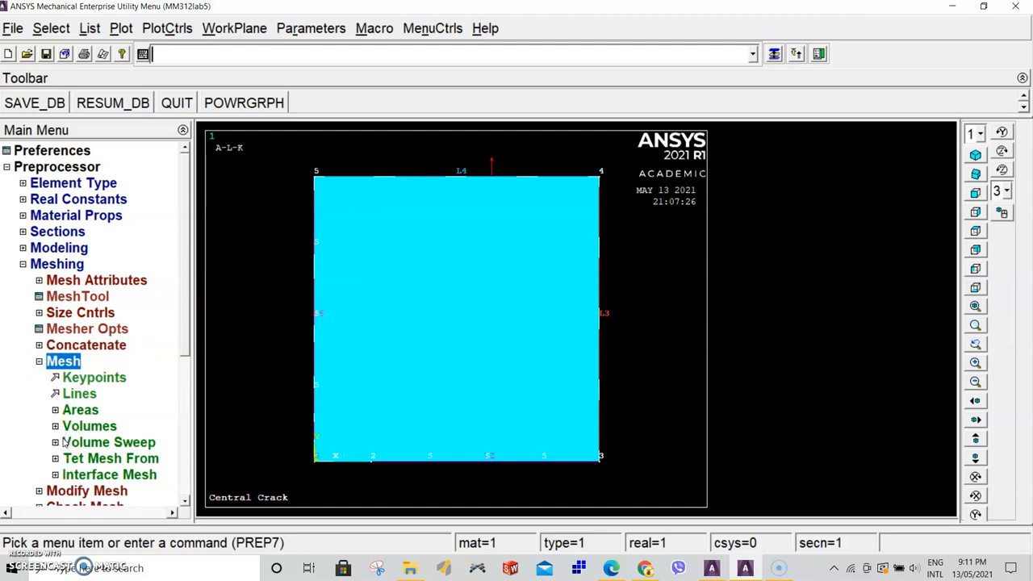
click(76, 411)
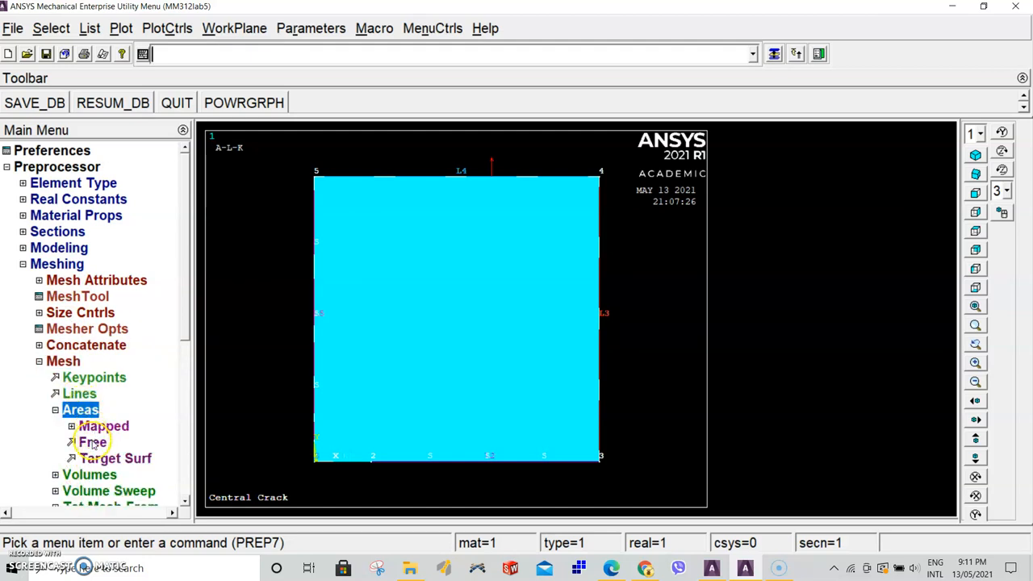
click(92, 443)
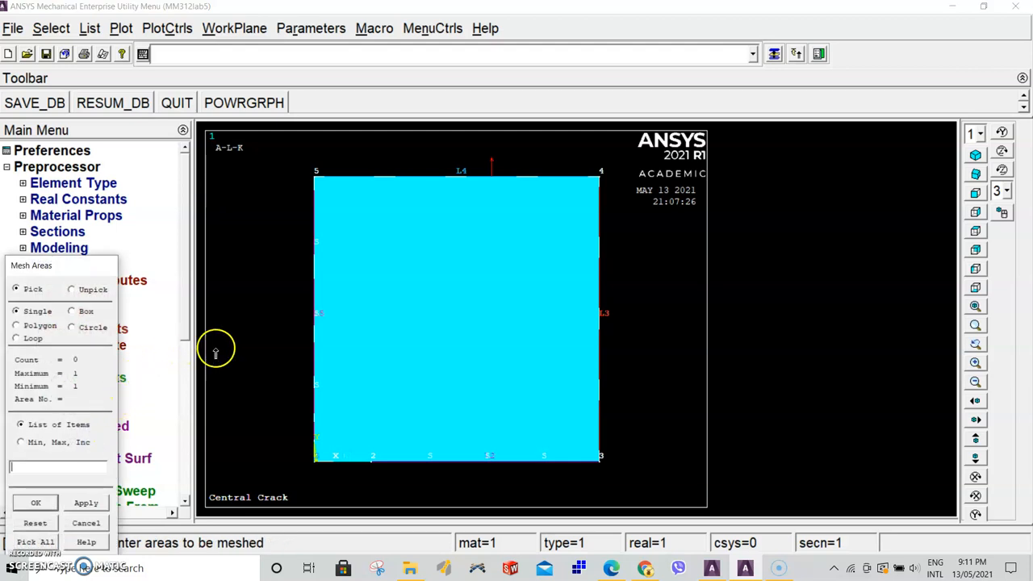
click(475, 390)
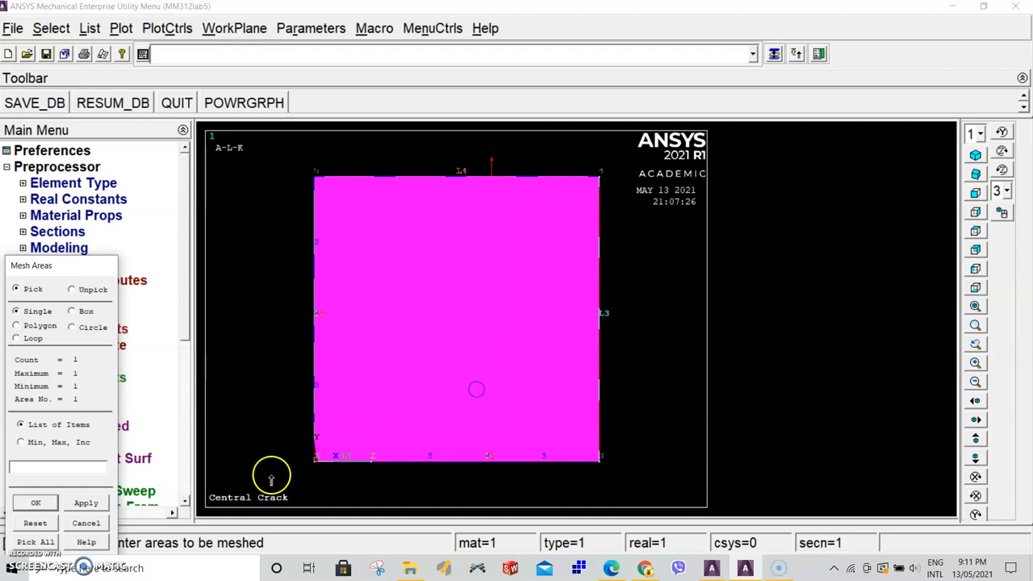
click(36, 503)
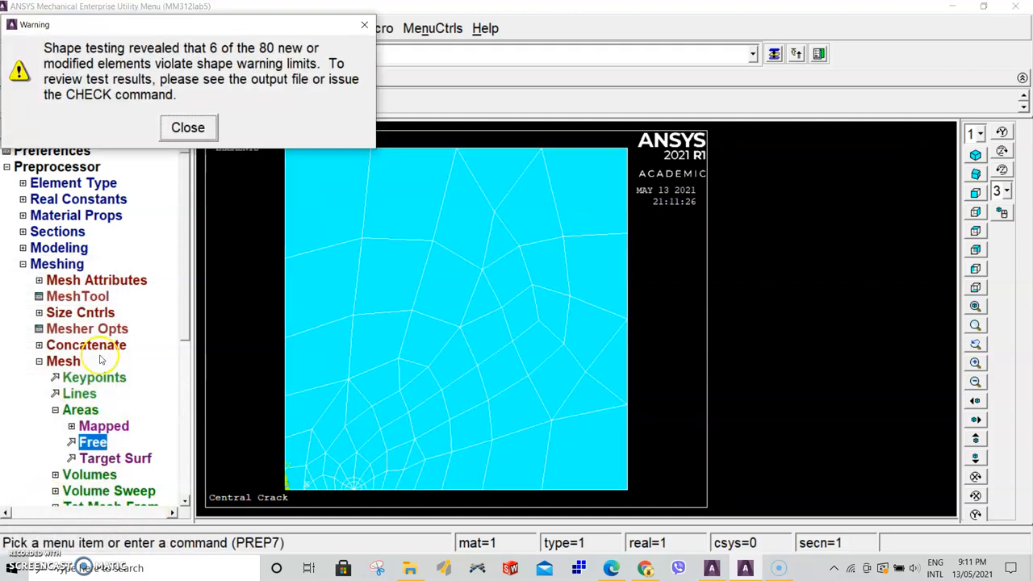
click(189, 129)
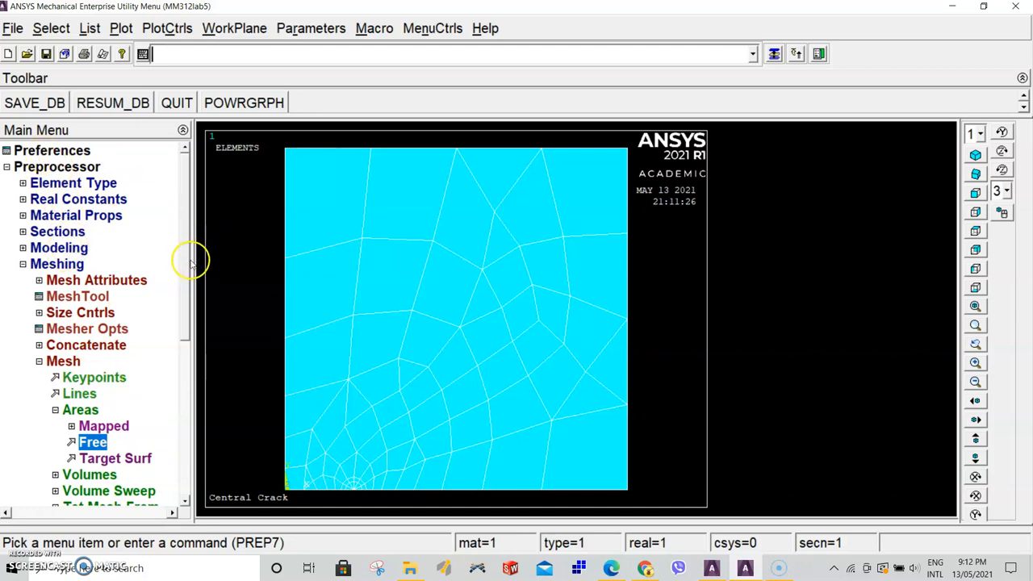
scroll(175, 334, down, 5)
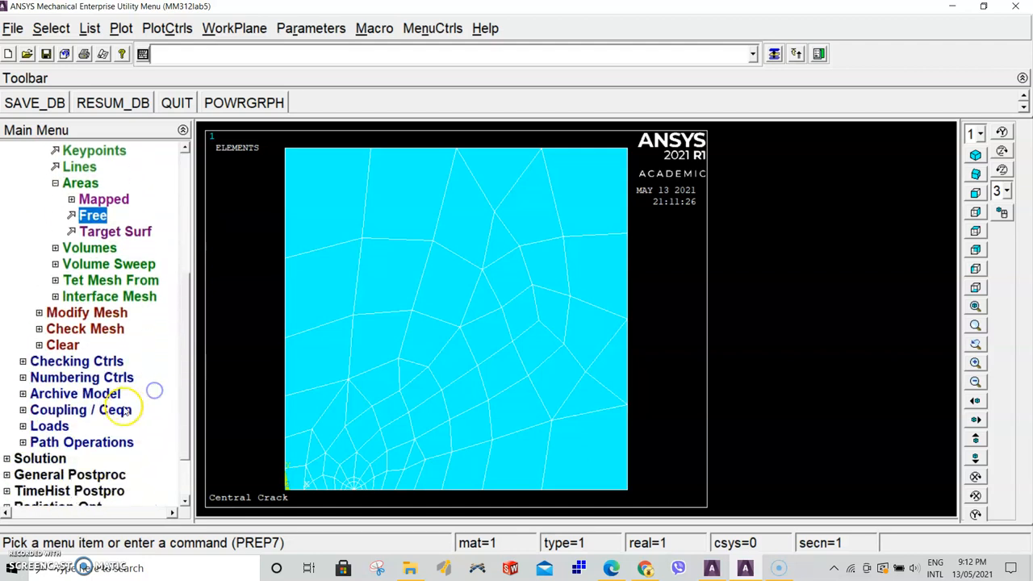
- Set the solution's analysis type to Static
click(42, 458)
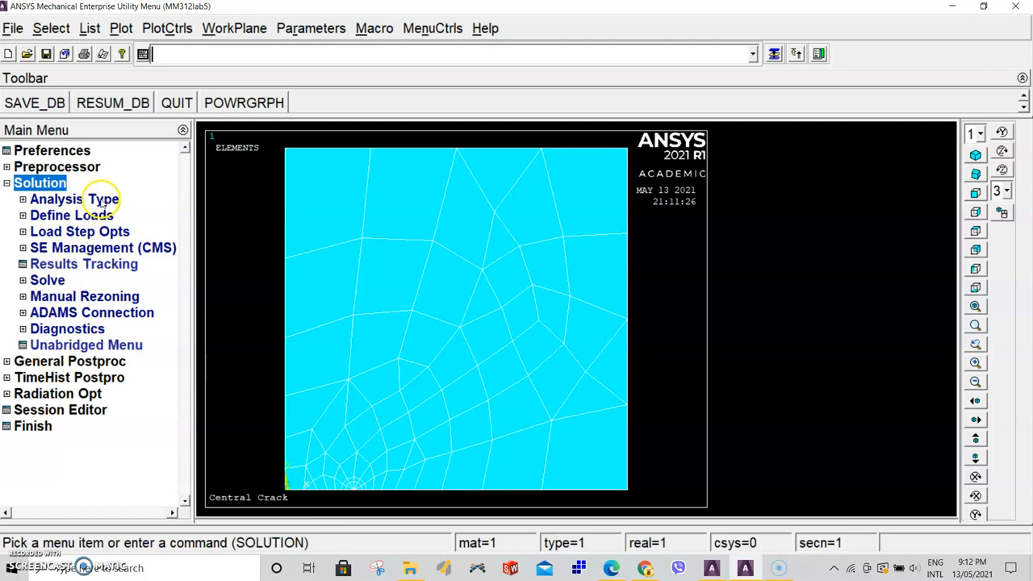
click(103, 201)
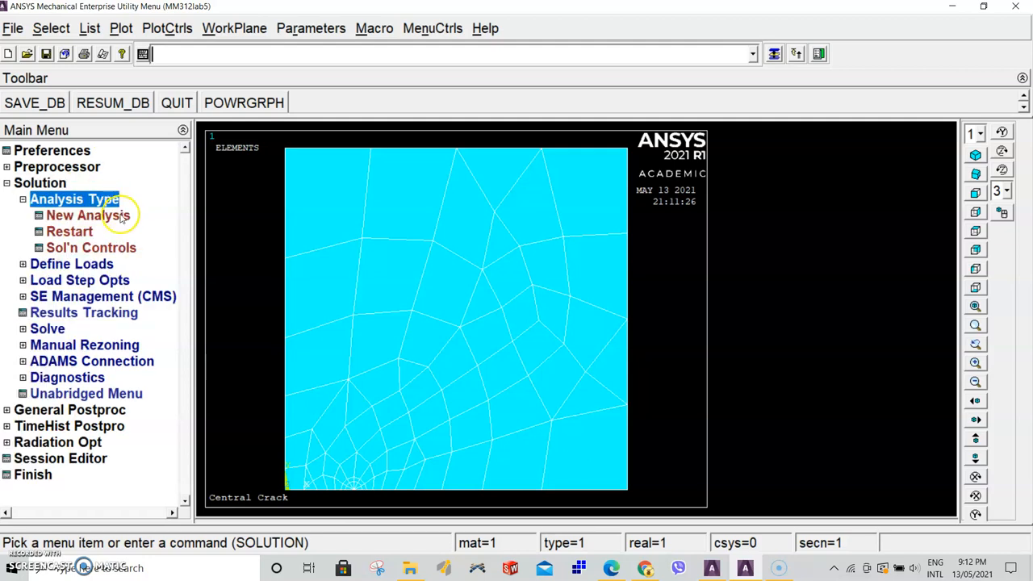
click(109, 217)
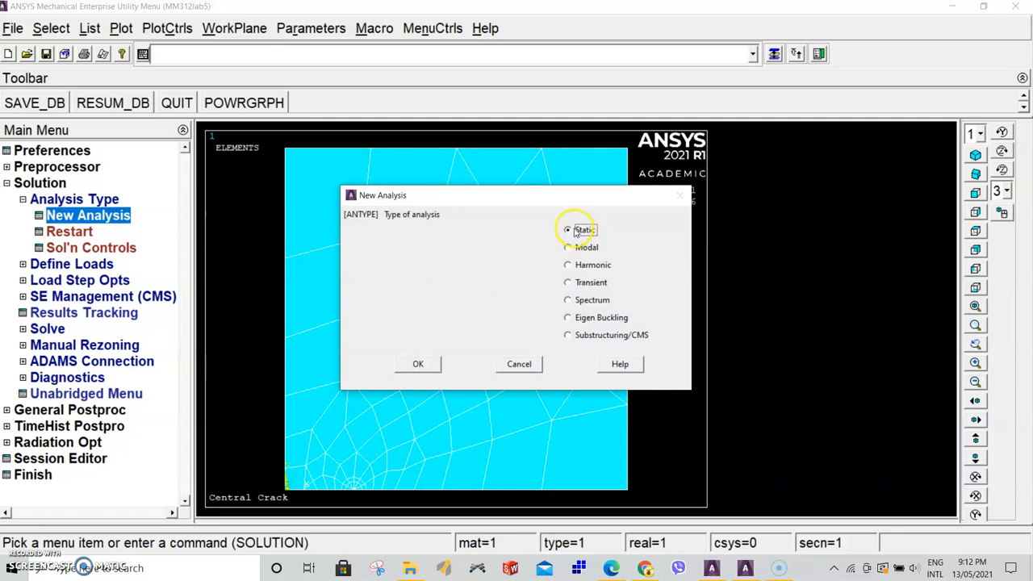
drag(499, 196, 624, 172)
click(547, 340)
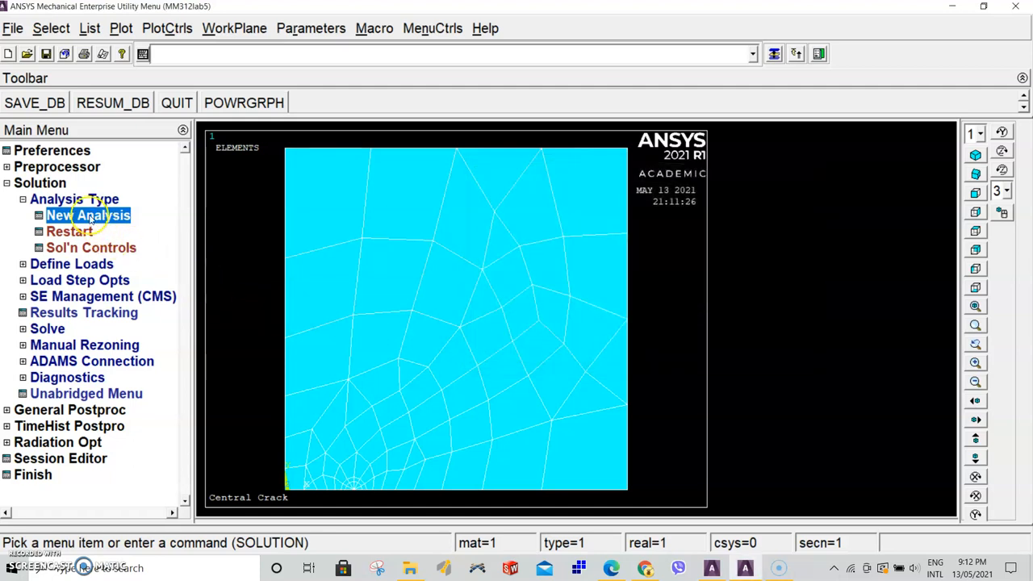
- Solve the current load step, proceeding despite the model check, and dismiss the completion note and status listing
click(55, 329)
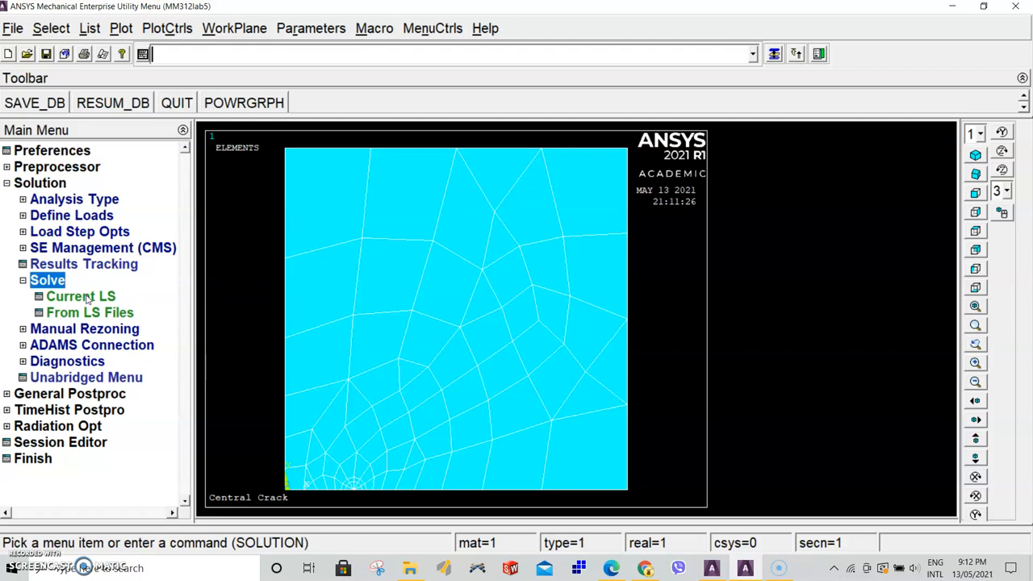
click(87, 300)
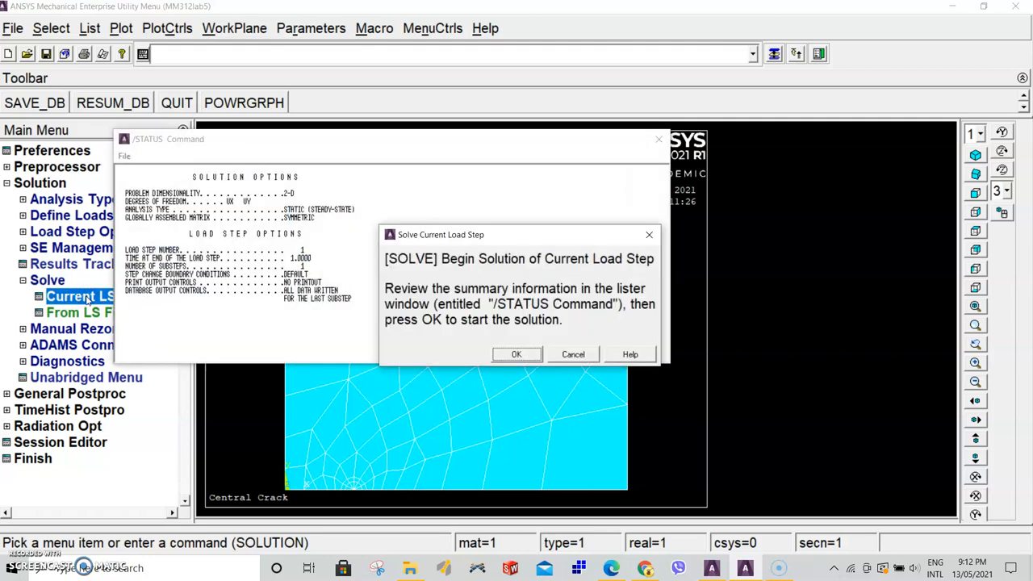
click(520, 355)
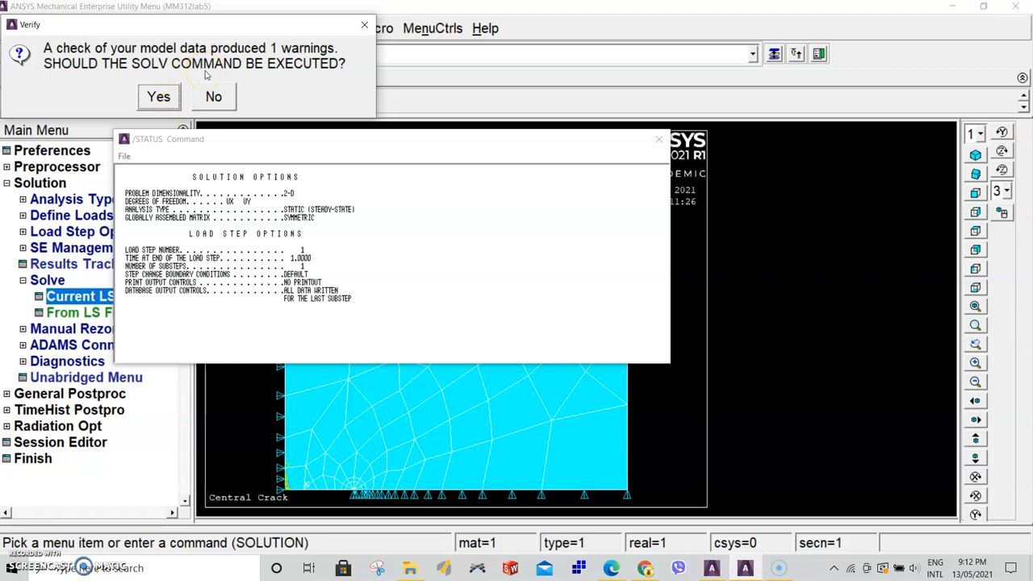
click(159, 97)
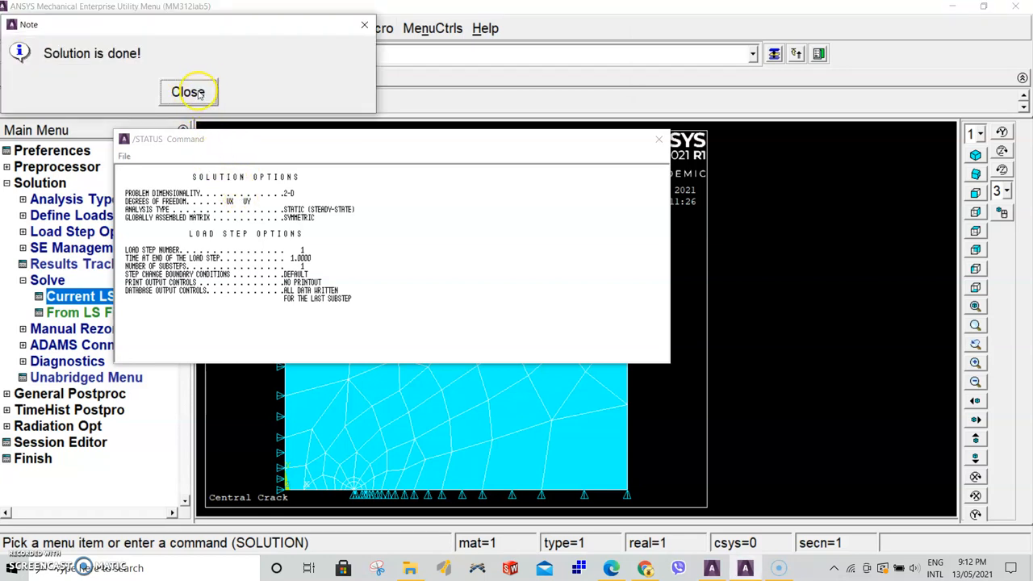
click(188, 92)
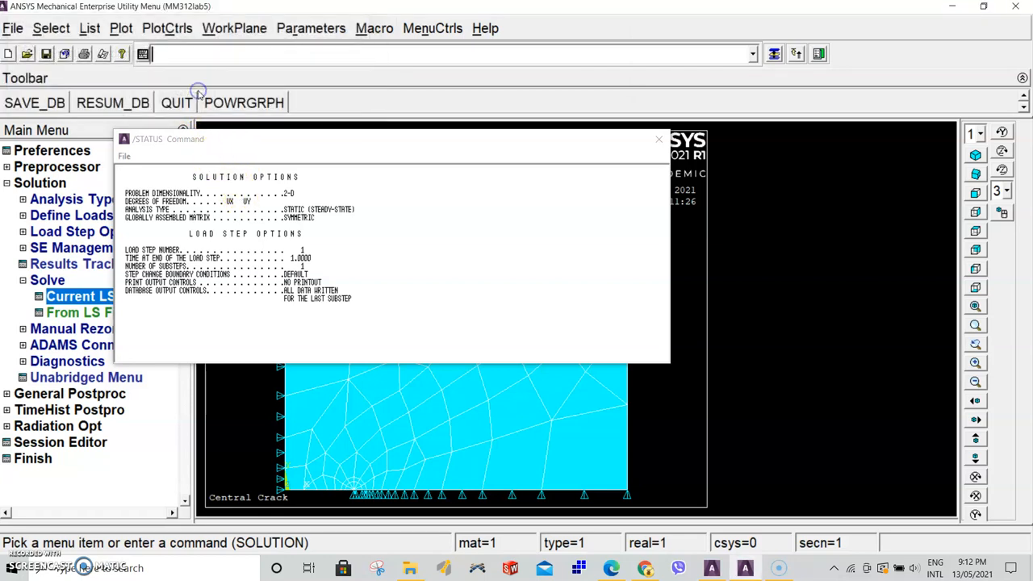
click(657, 142)
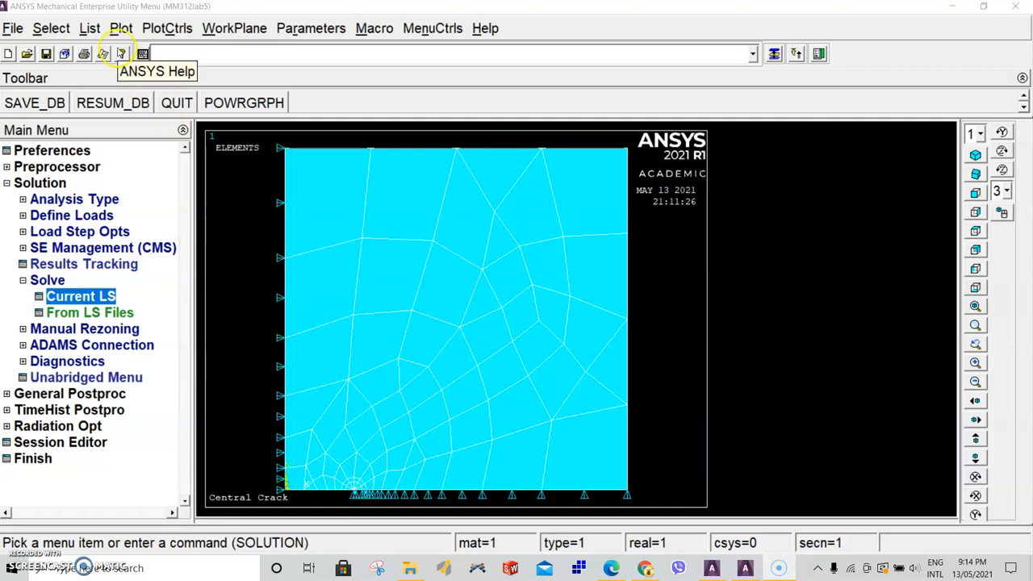
- Plot the nodes around the crack tip with node numbering turned on
click(175, 29)
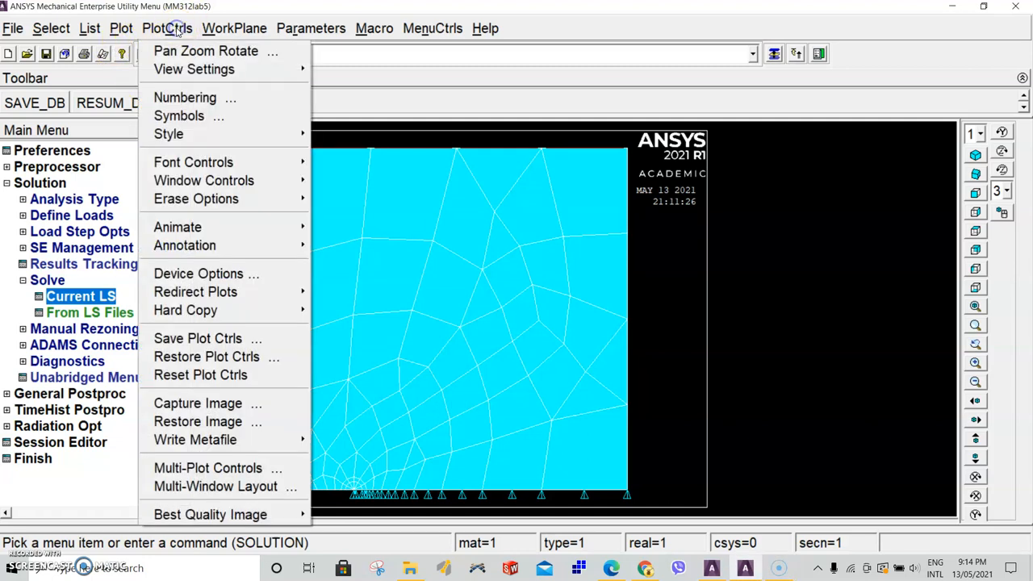
click(191, 50)
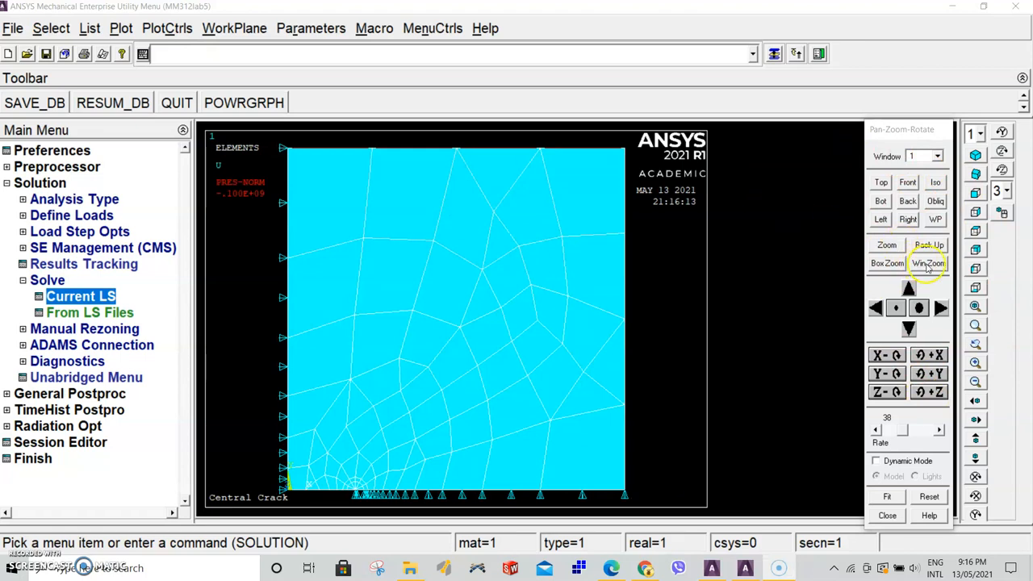
click(927, 264)
click(323, 456)
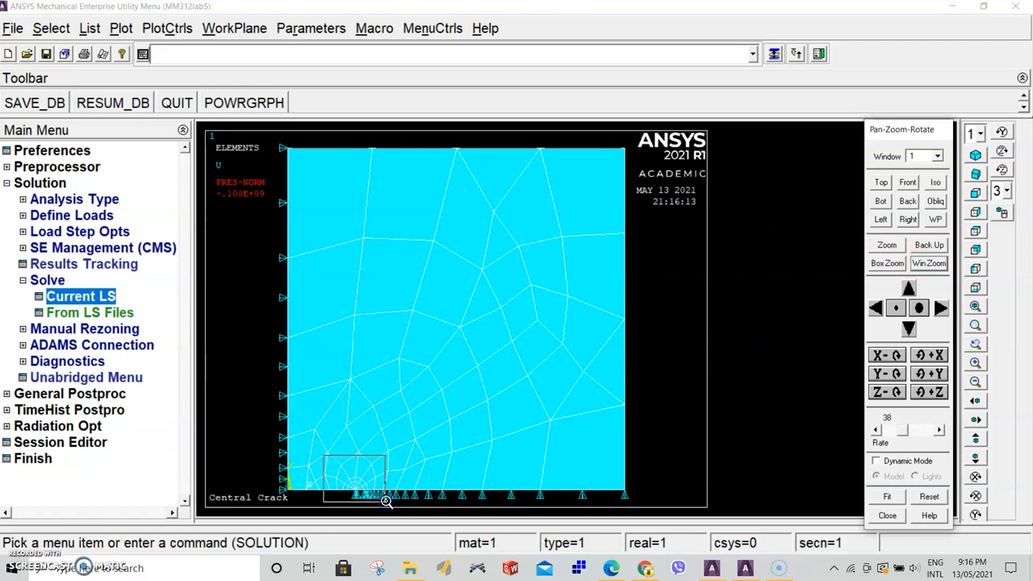
click(386, 501)
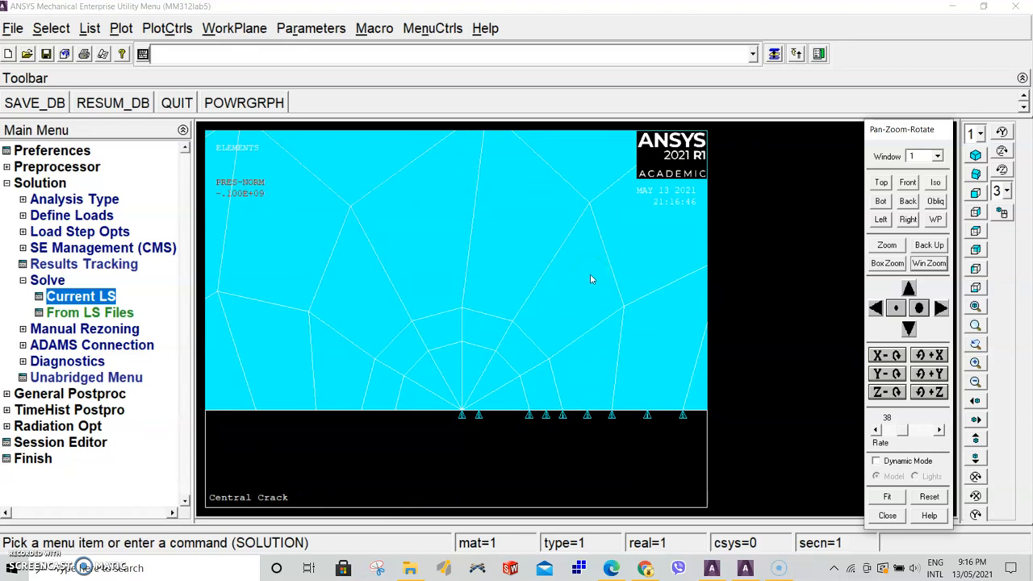
click(121, 29)
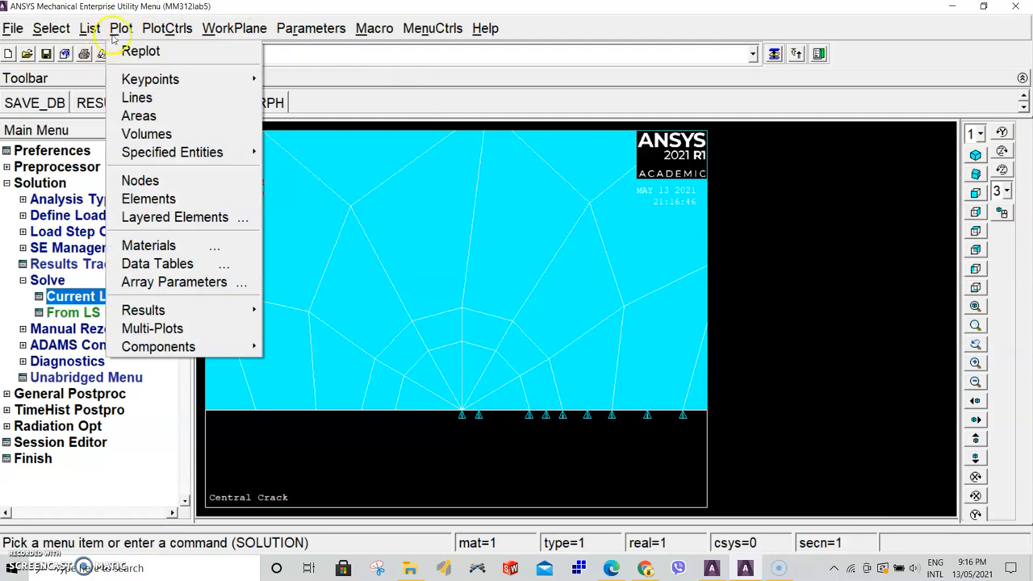
click(151, 181)
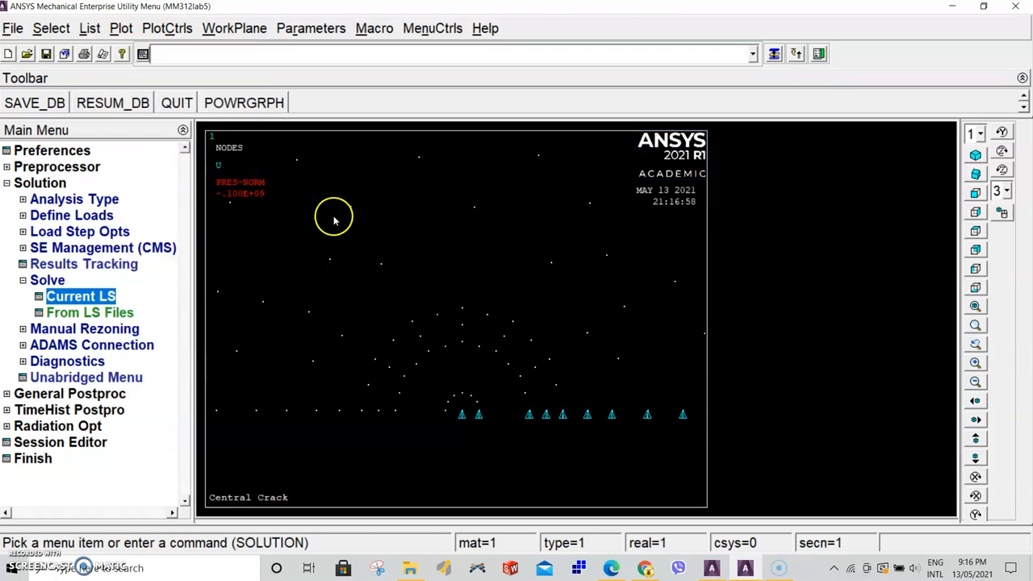
click(181, 28)
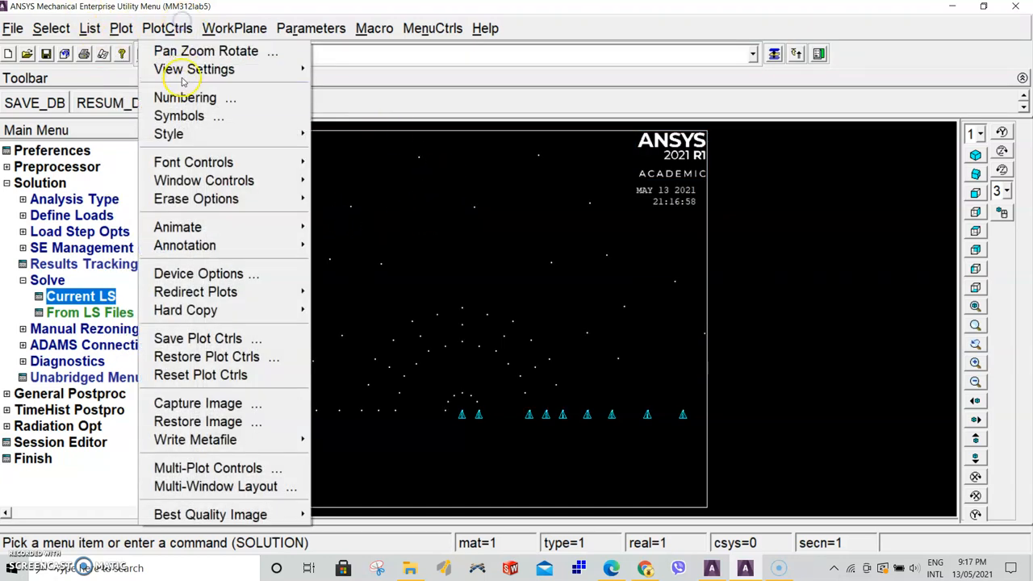
click(185, 97)
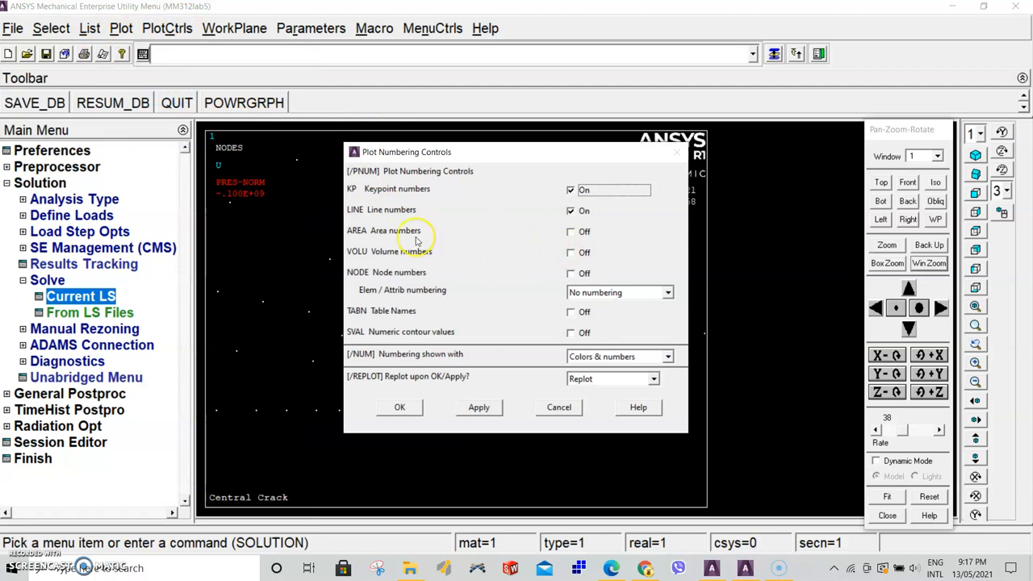
click(571, 274)
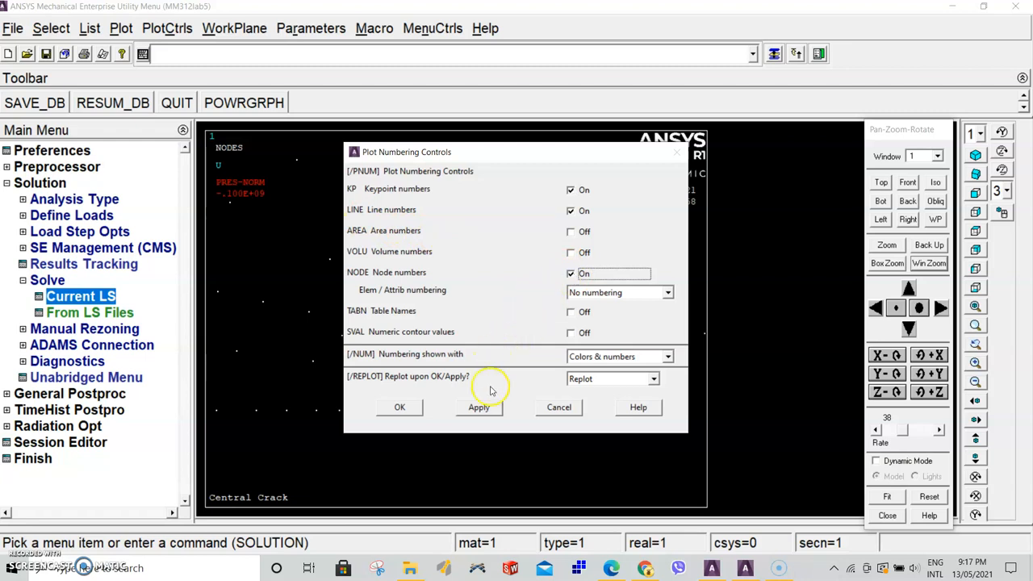
click(399, 407)
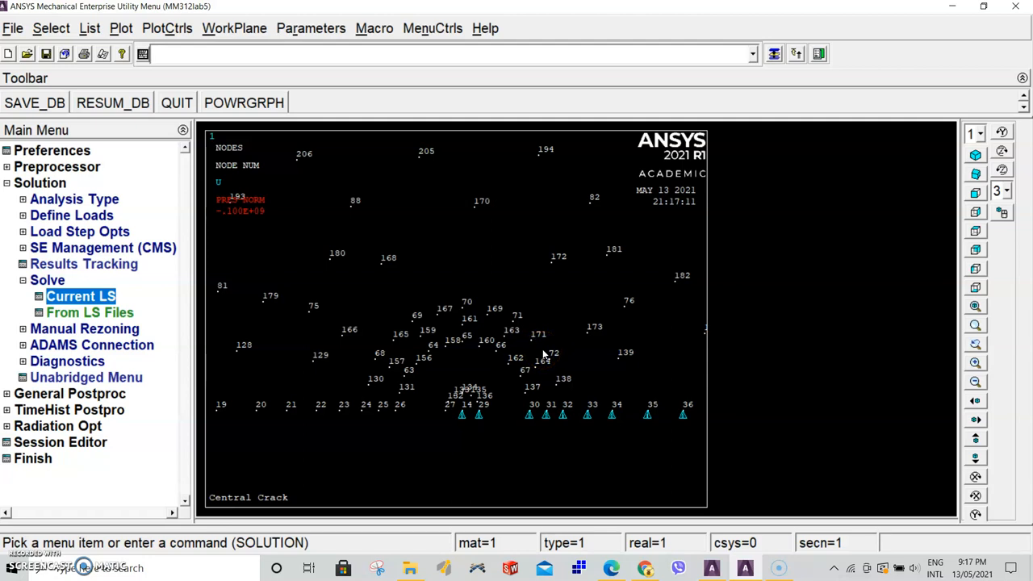
- Start defining a postprocessing path by nodes, with the nodes closest to the crack tip framed for picking
click(69, 394)
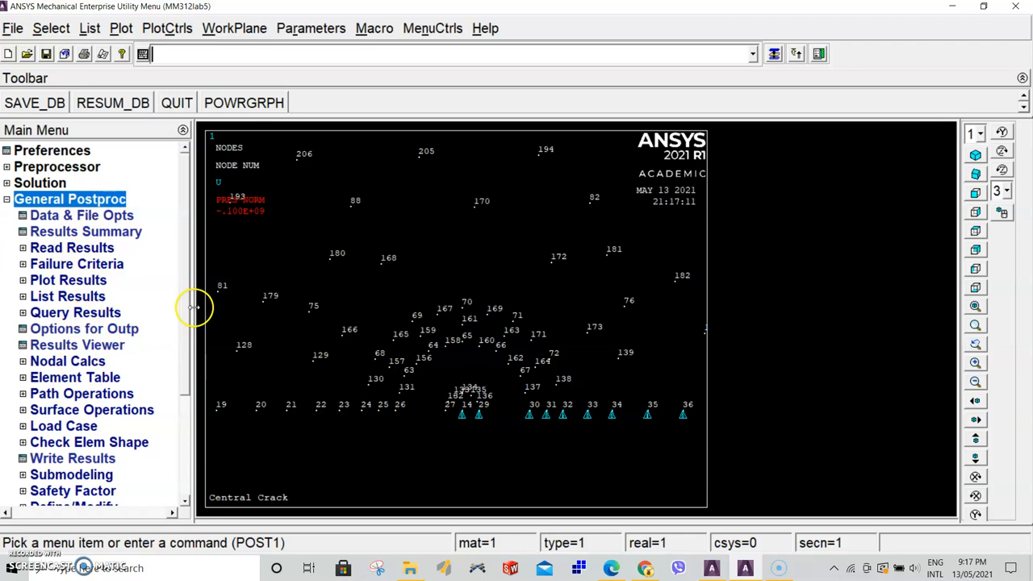
scroll(189, 367, down, 1)
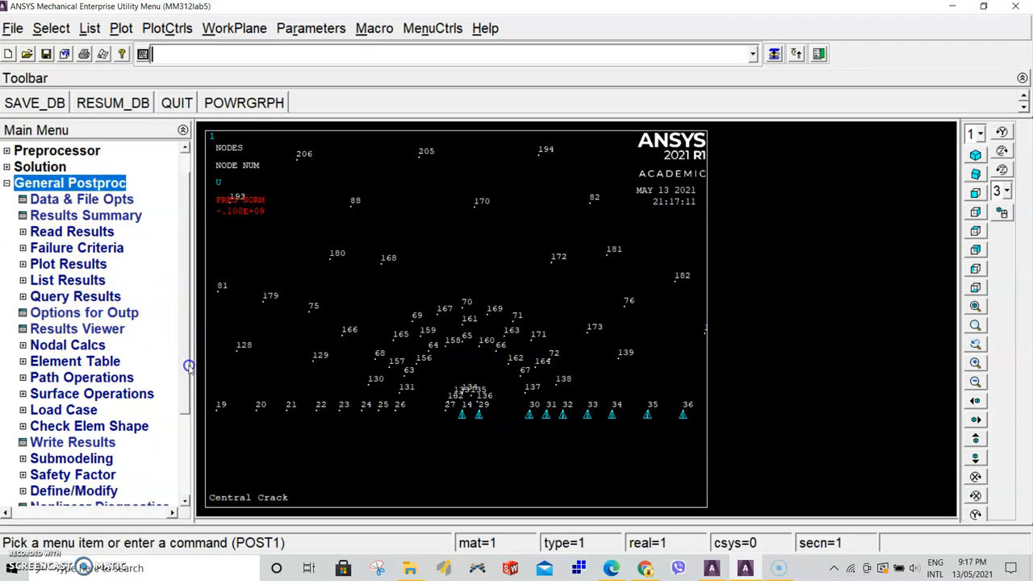
click(121, 380)
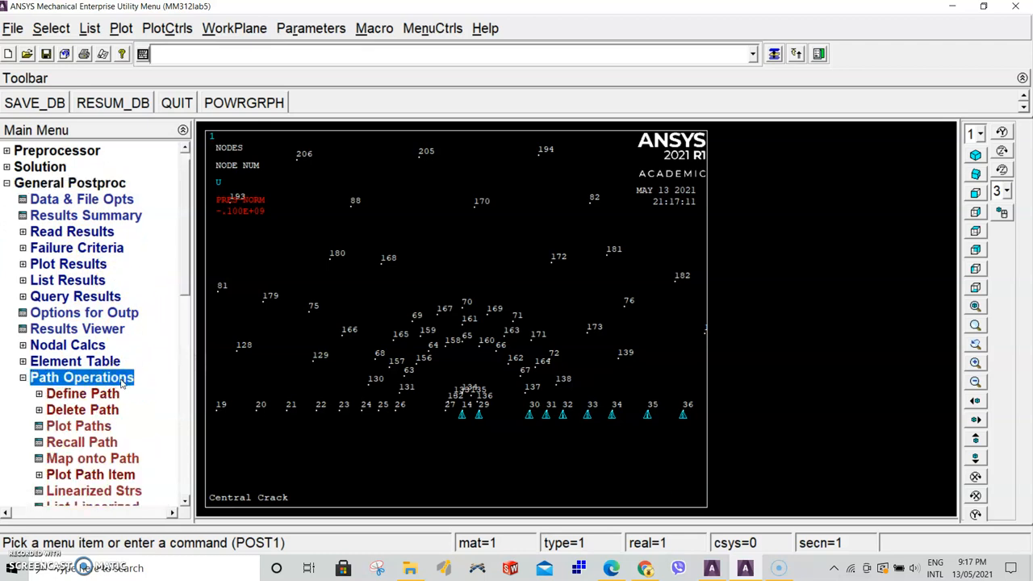
click(97, 396)
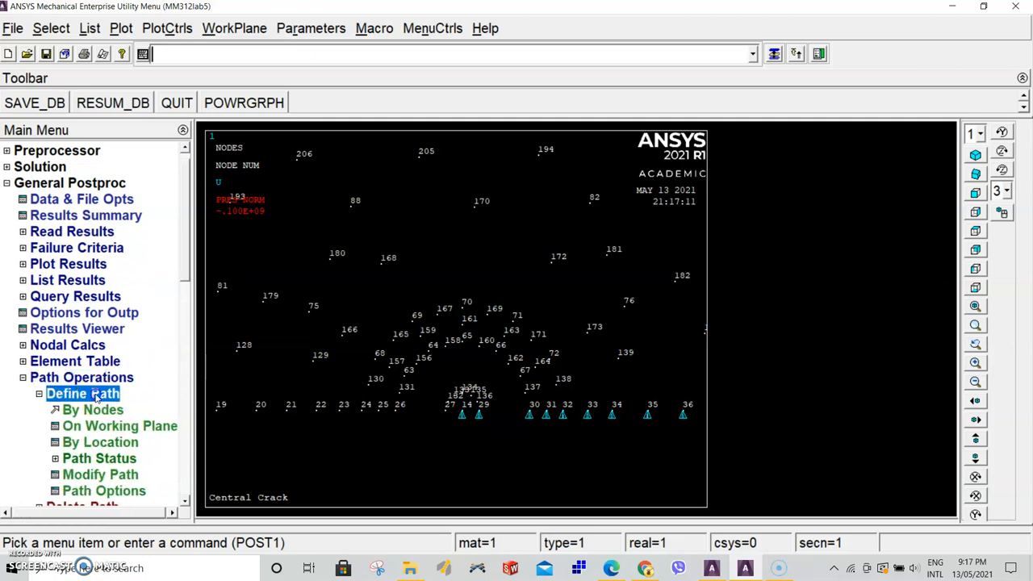
click(94, 410)
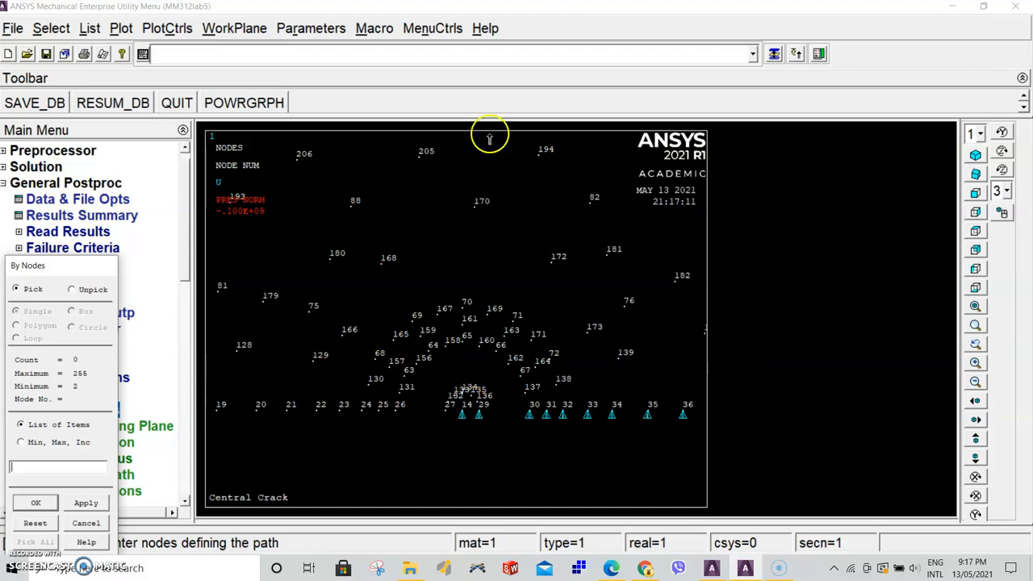
click(171, 31)
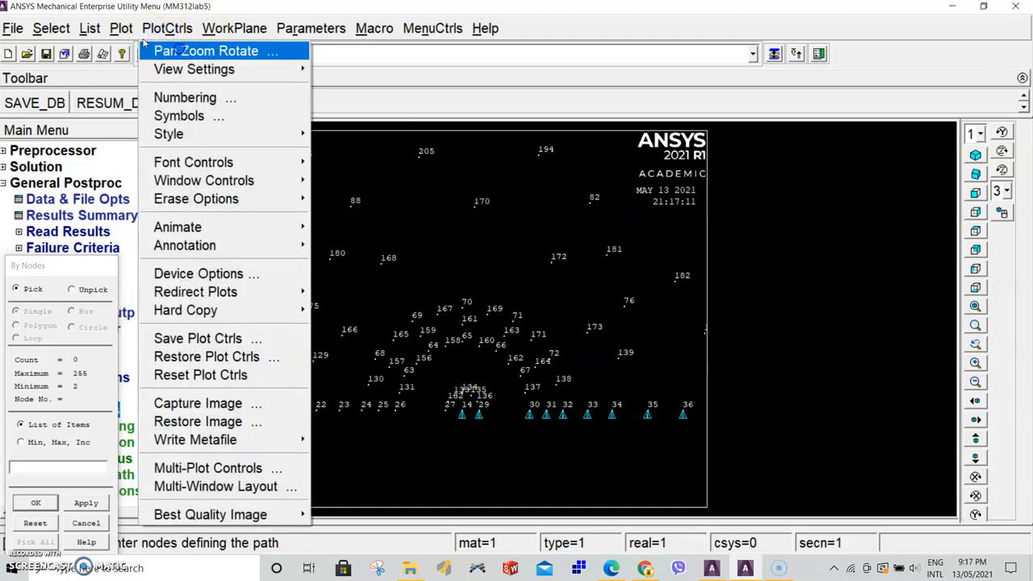
click(205, 46)
click(930, 263)
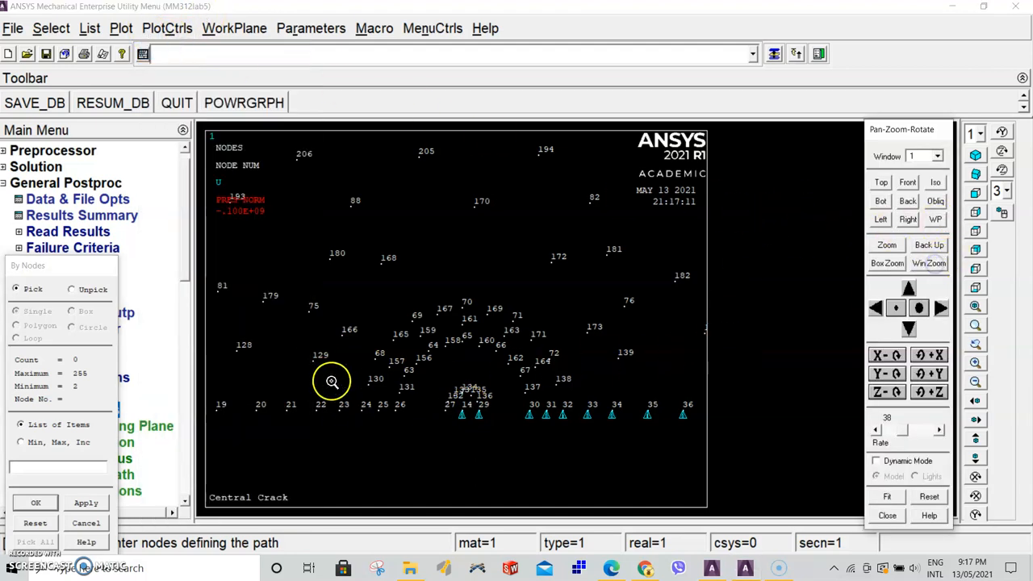
click(354, 305)
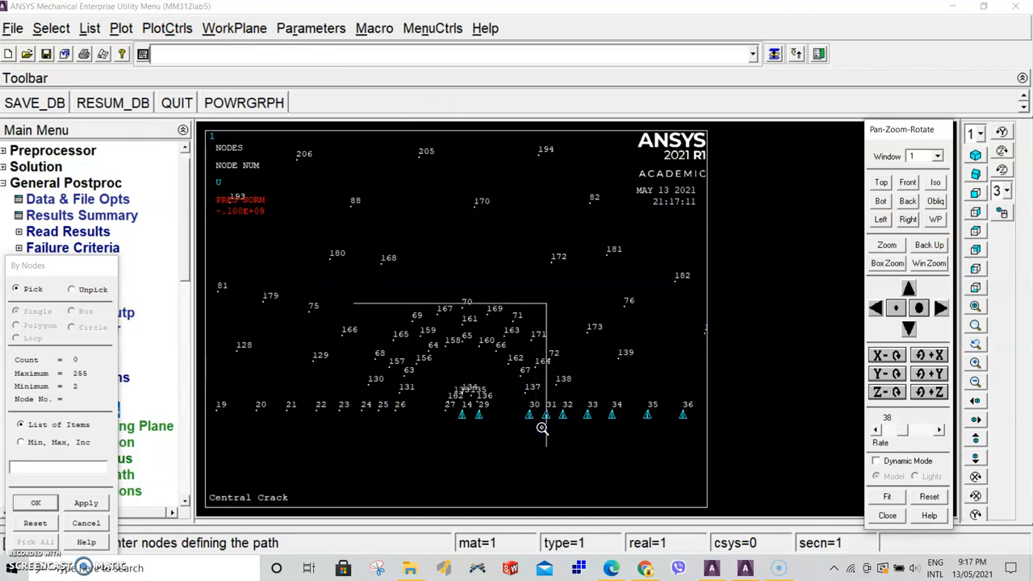
click(589, 429)
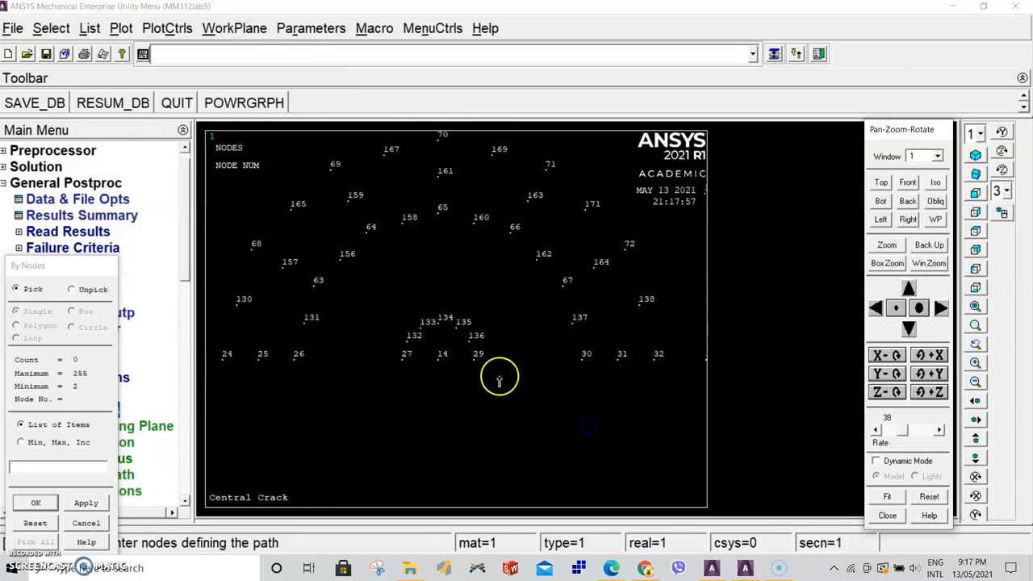
- Define path K1 through nodes 14, 27 and 26 with 30 data sets and 20 divisions, then dismiss the path status listing
click(439, 363)
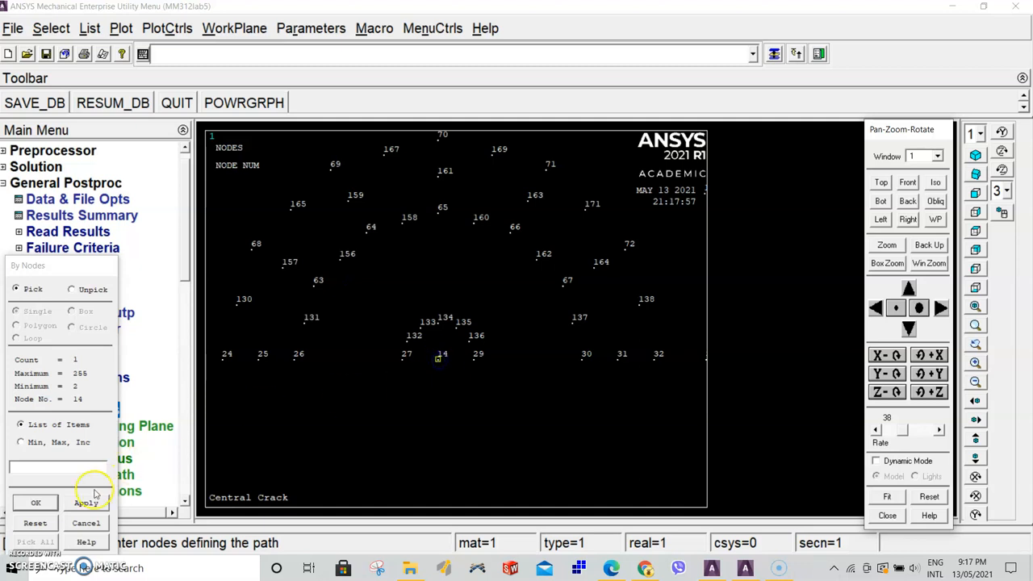
click(35, 503)
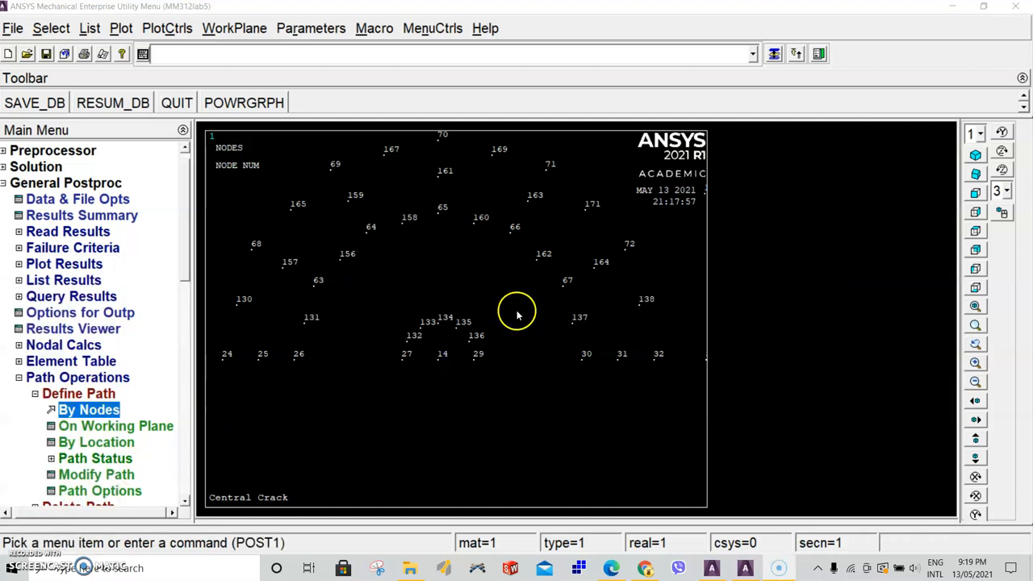
click(93, 411)
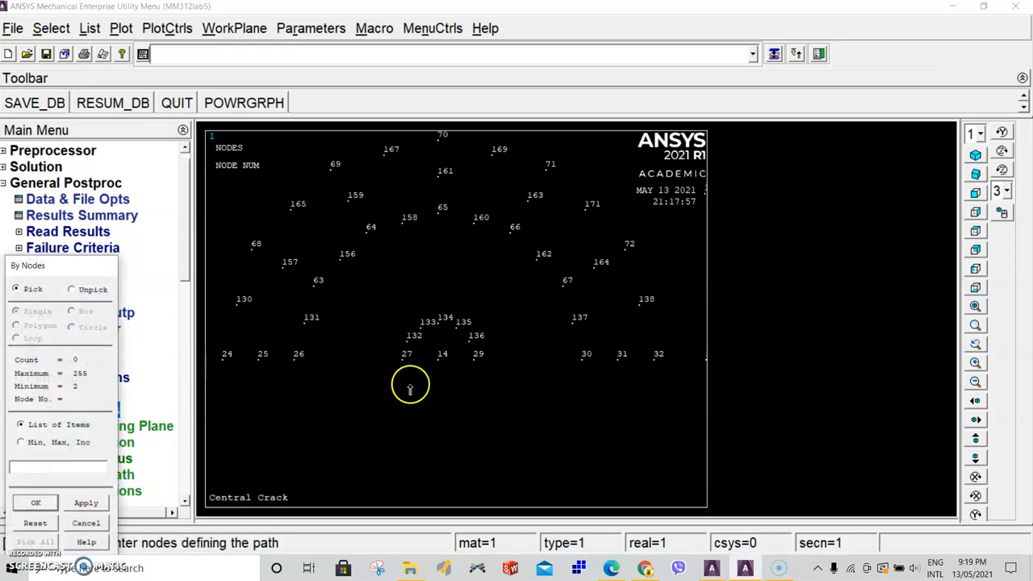
click(439, 361)
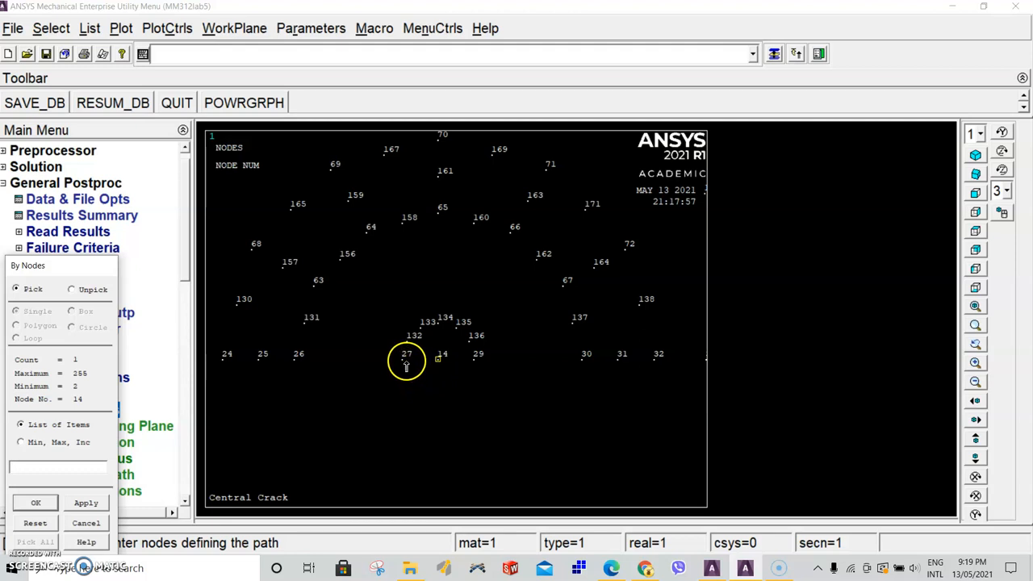
click(402, 363)
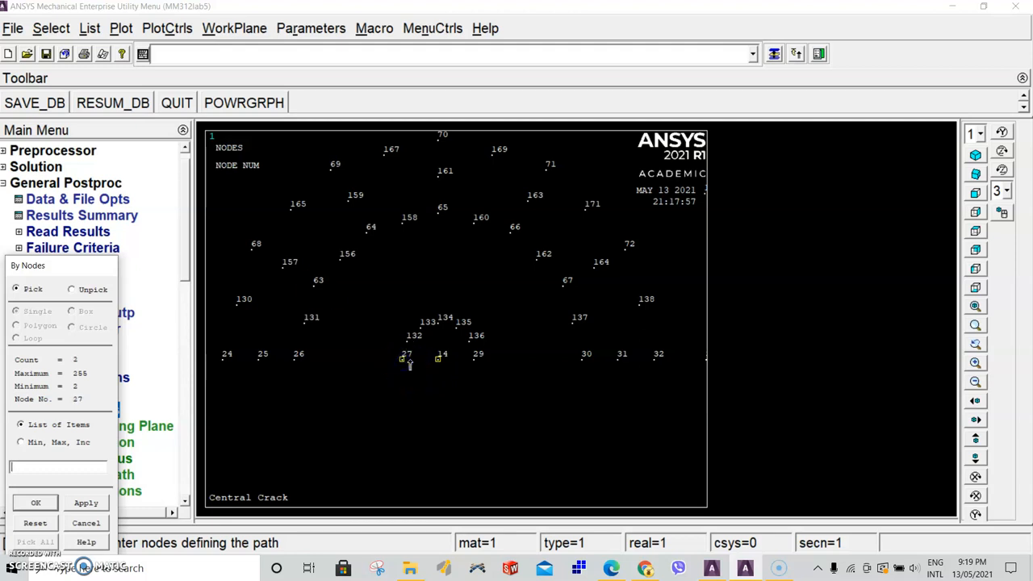
click(296, 363)
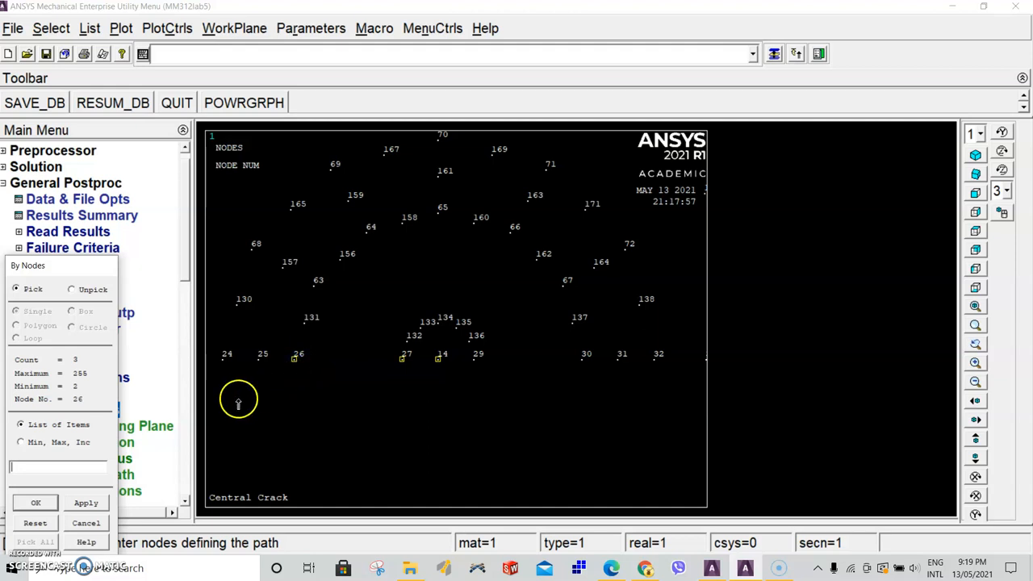
click(35, 503)
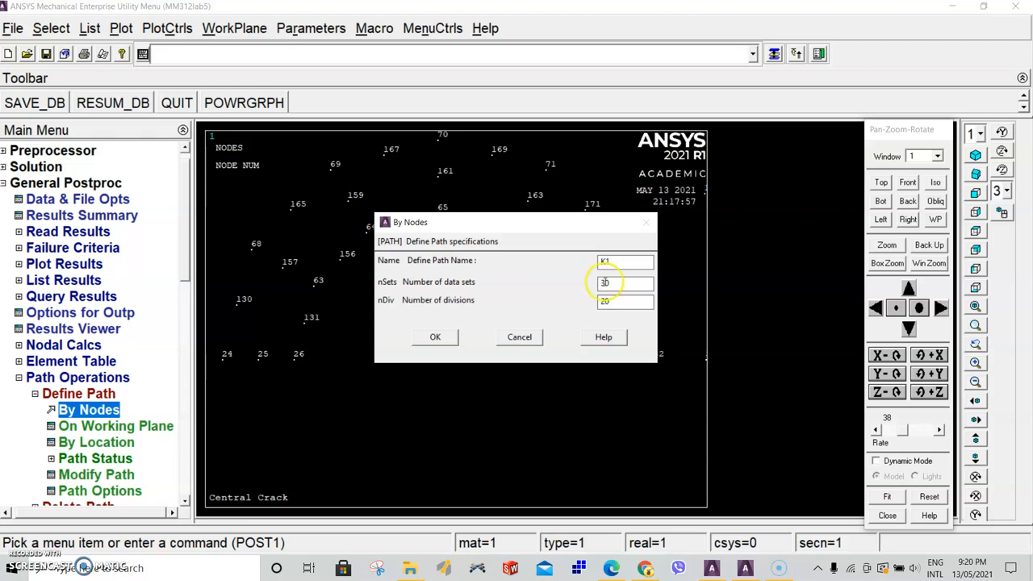
click(436, 337)
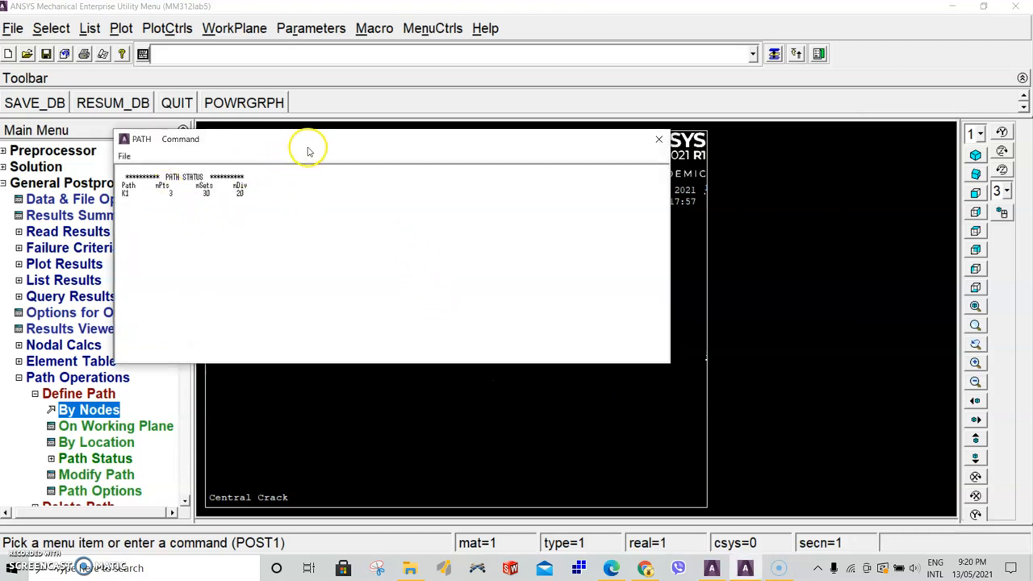
click(660, 140)
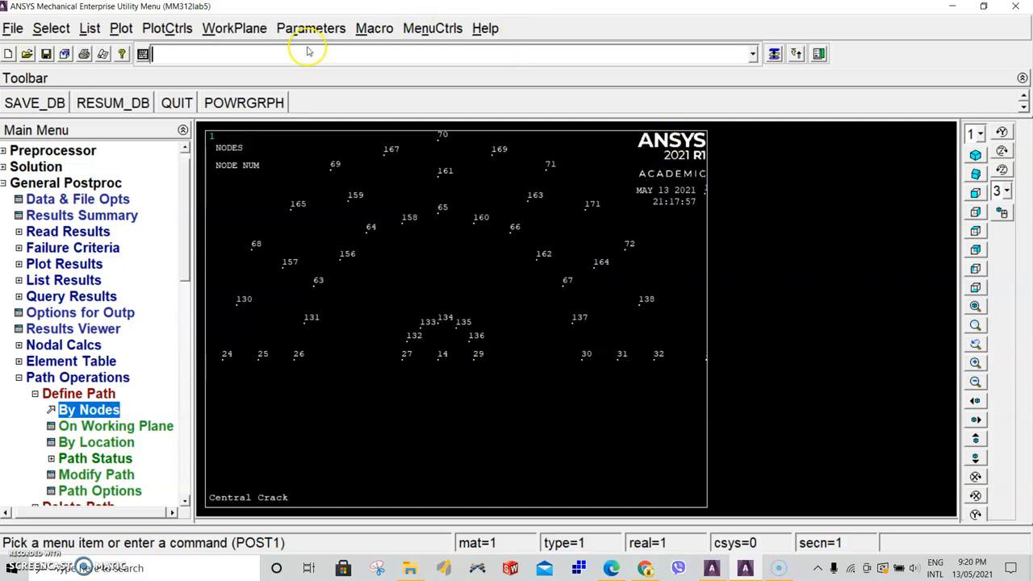
- Create local Cartesian coordinate system 11 from three nodes: 14 as origin, 29 for the X axis and 134 for the XY plane
click(244, 27)
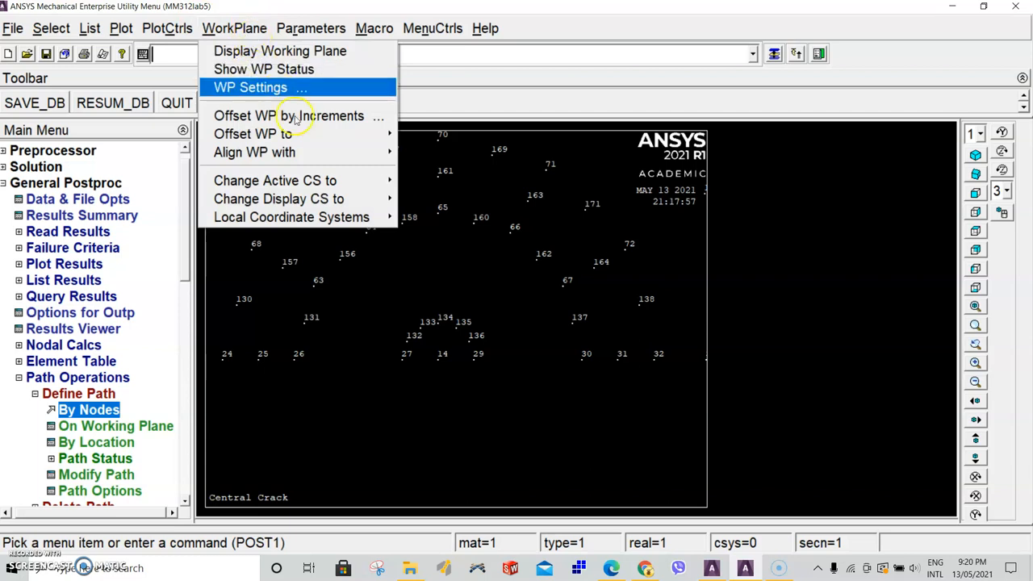
mouse_move(347, 218)
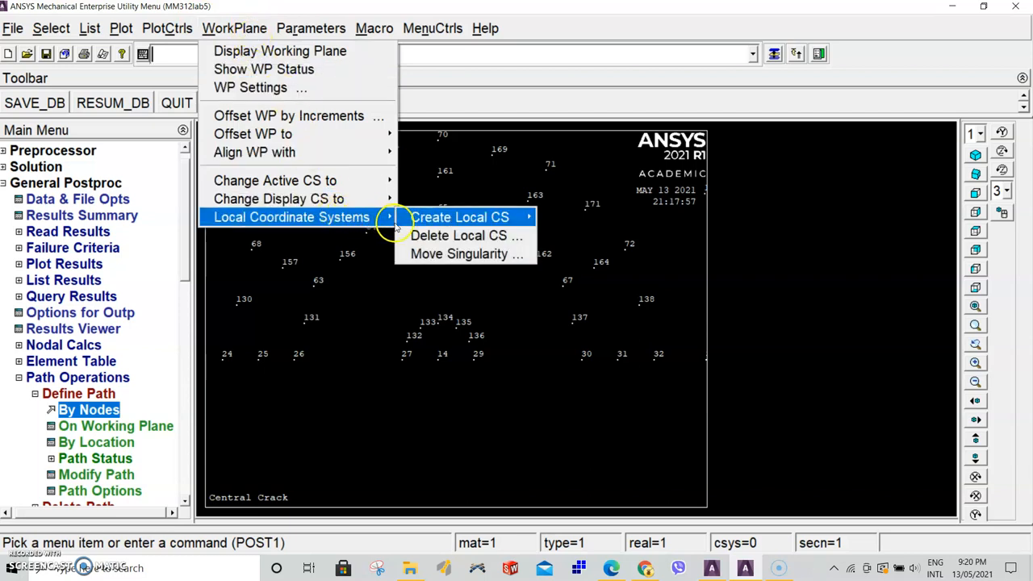
mouse_move(457, 219)
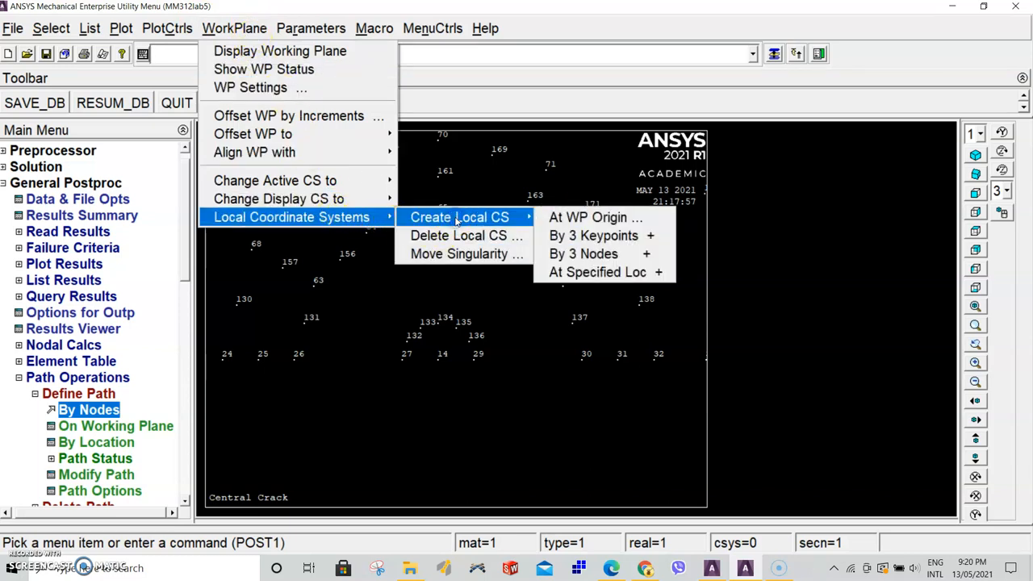
click(597, 255)
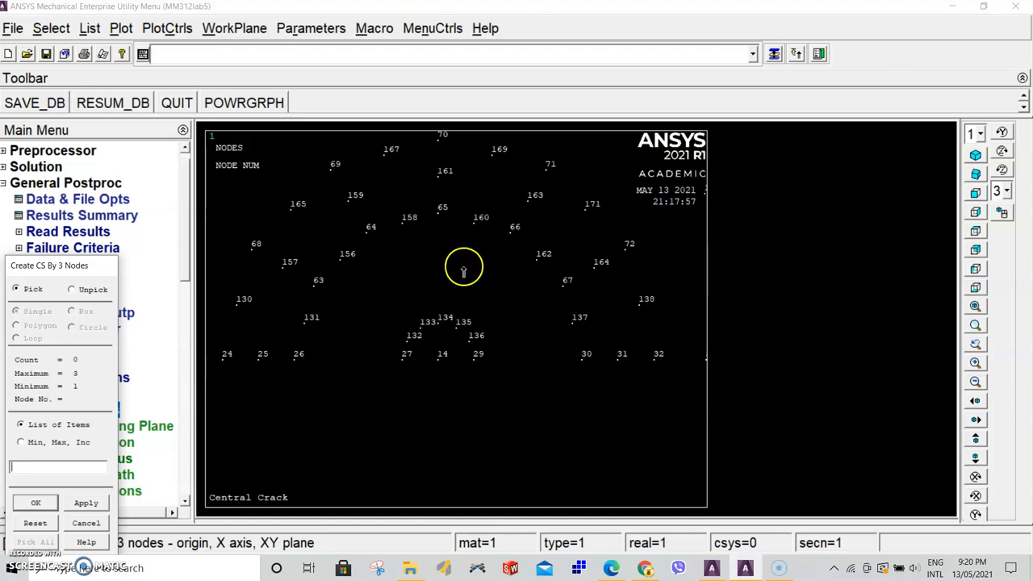
click(438, 364)
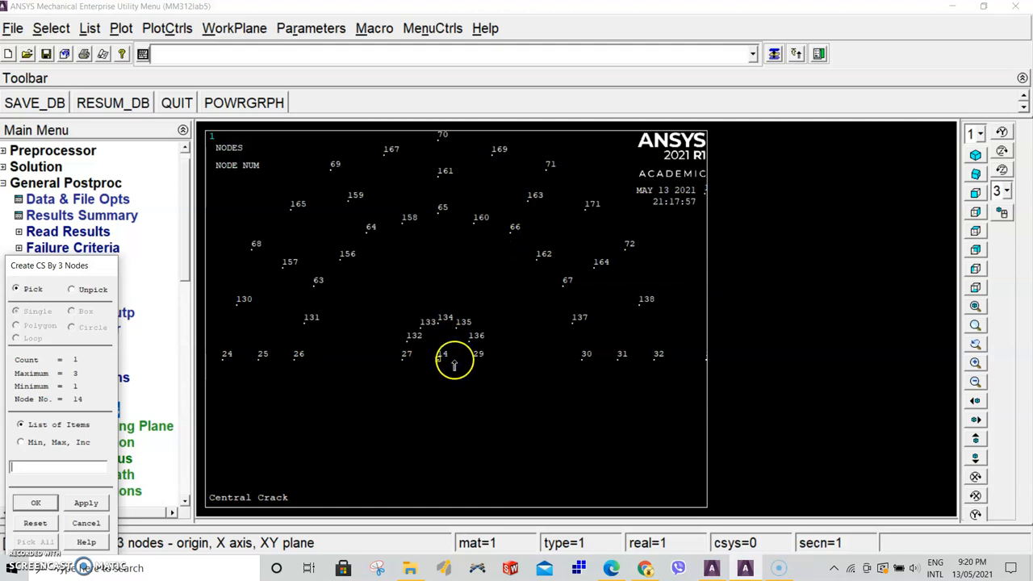
click(476, 363)
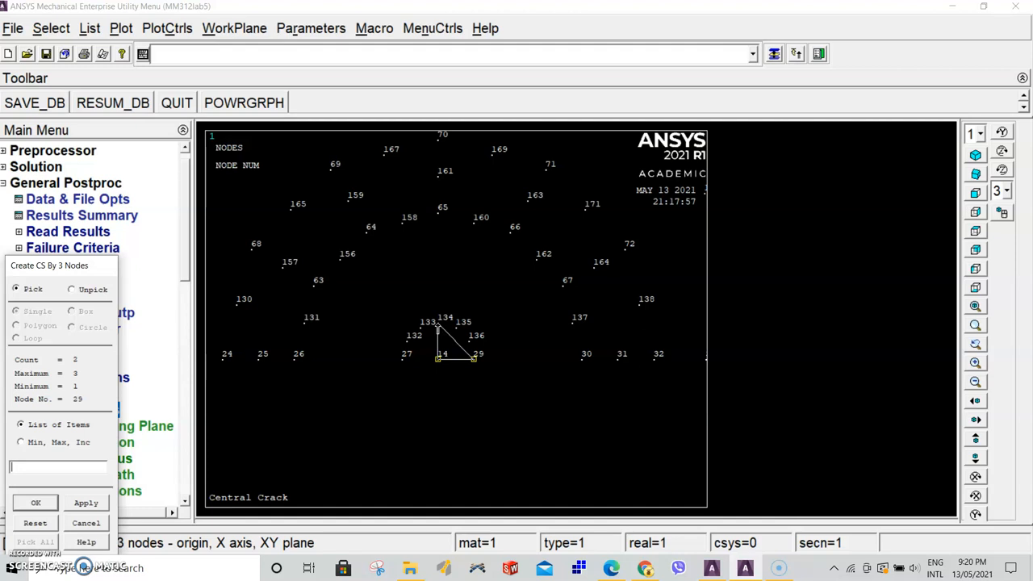
click(438, 326)
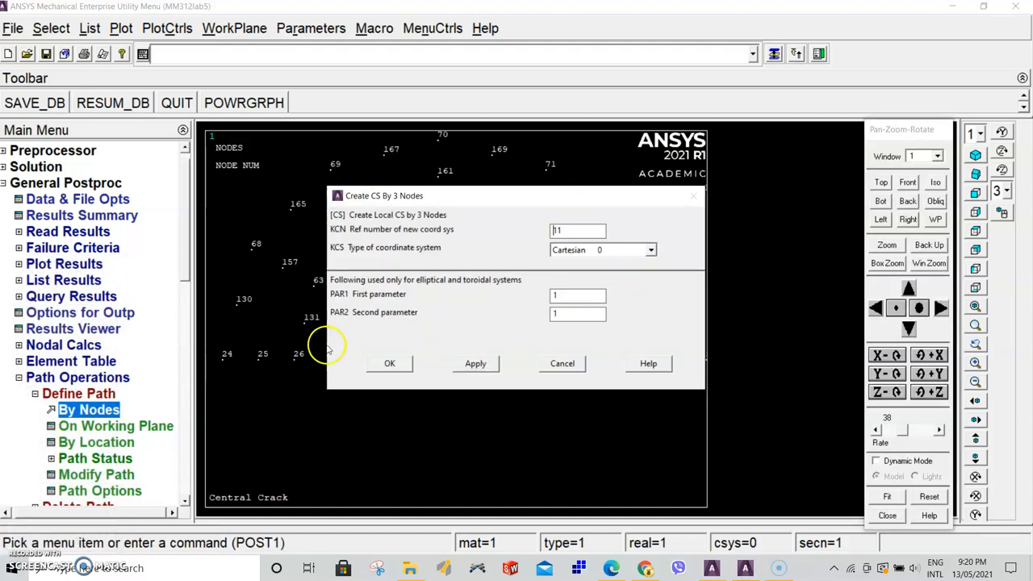
click(390, 363)
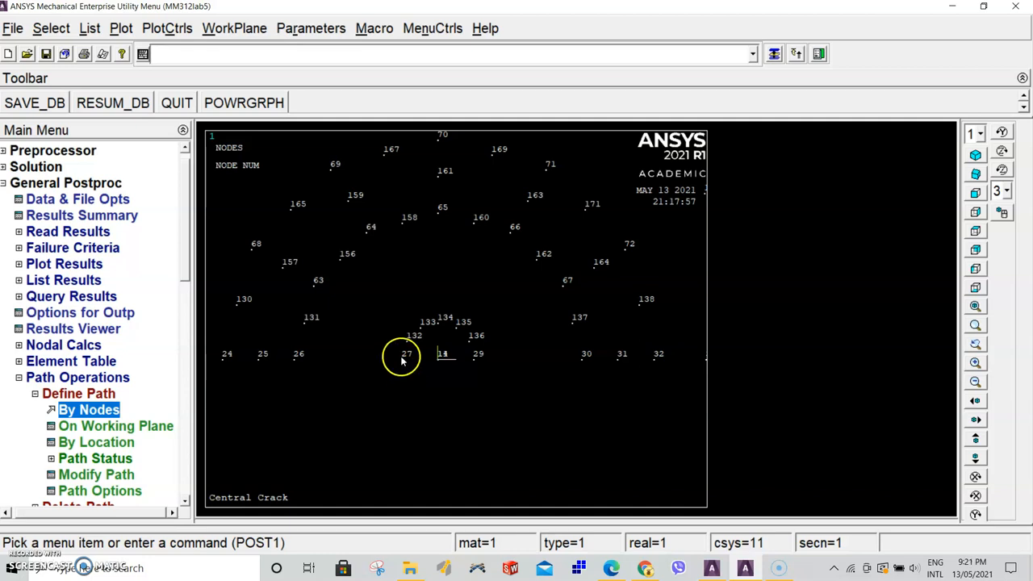
- Make coordinate system 11 the active coordinate system
click(241, 28)
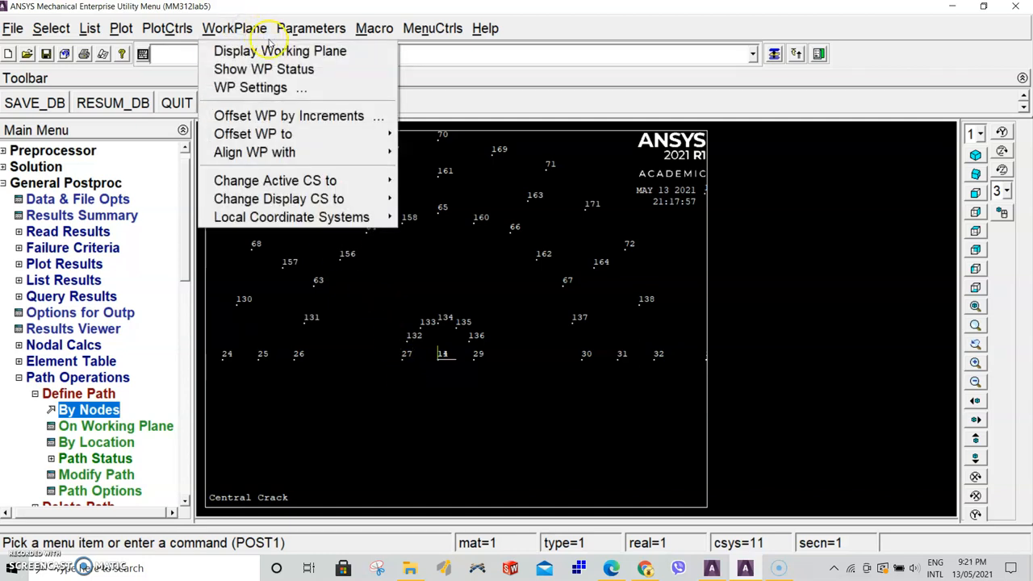
mouse_move(289, 182)
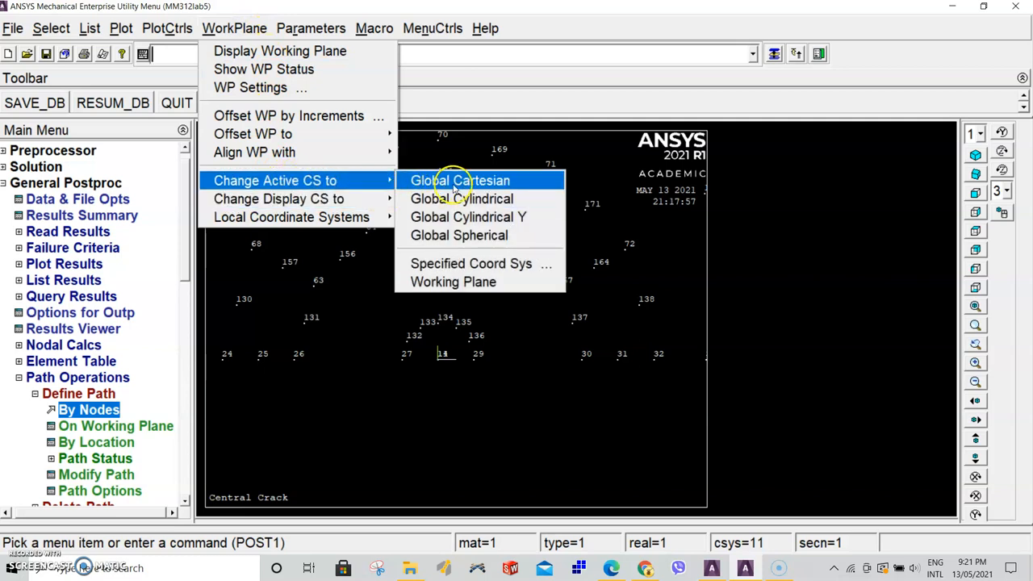
click(478, 267)
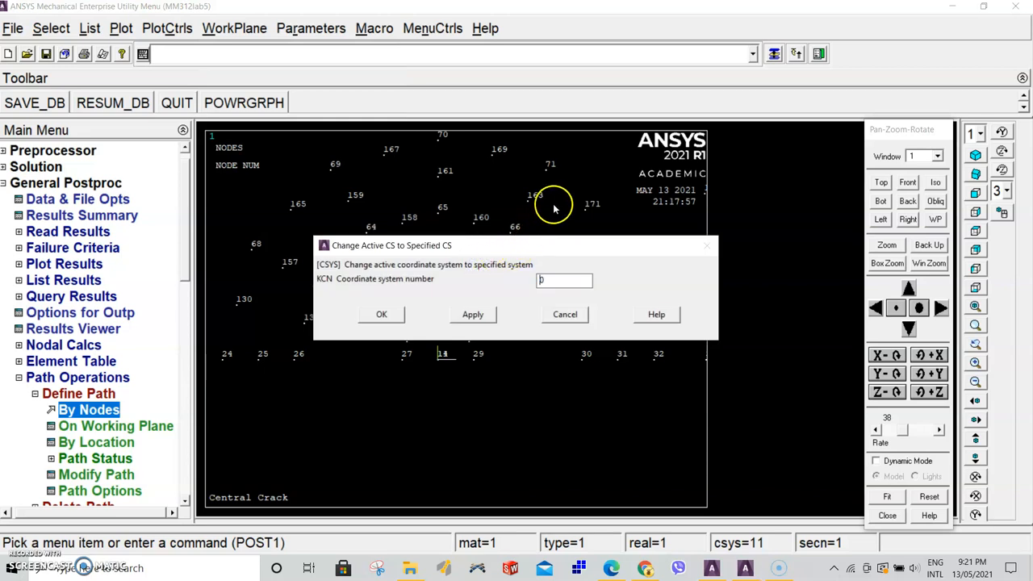
click(537, 280)
text(11)
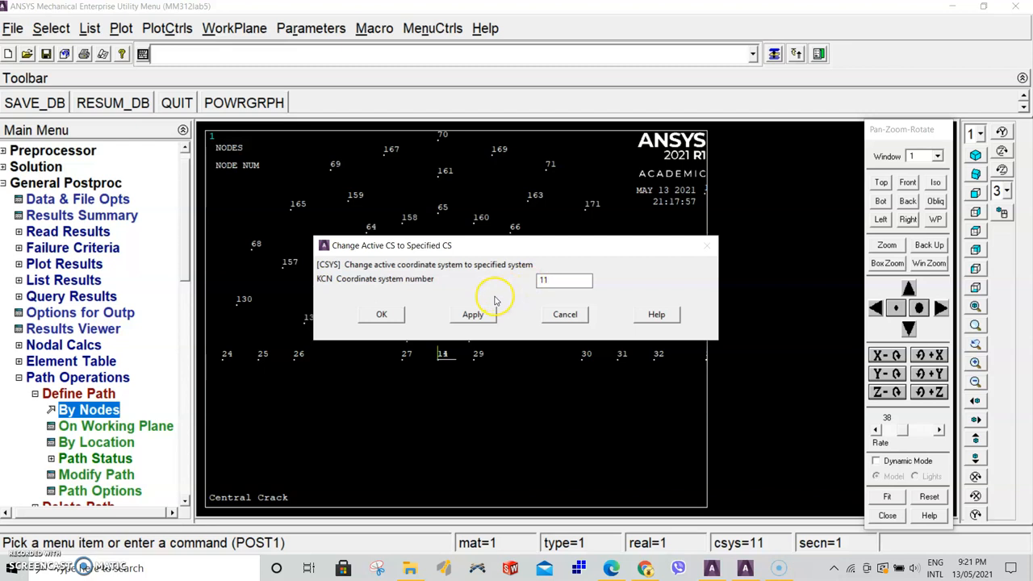
click(383, 315)
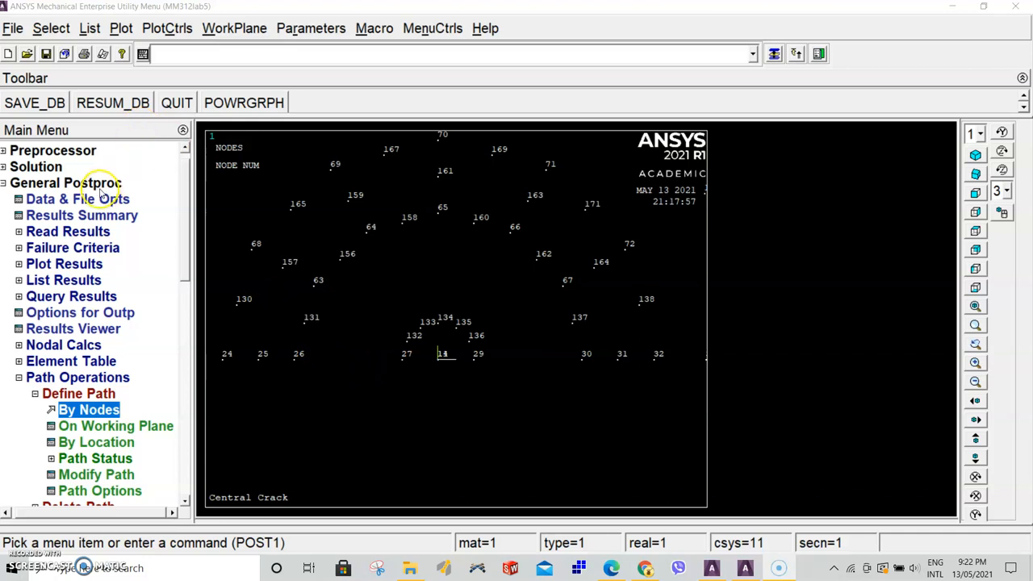
- Set the results output to the local coordinate system with reference number 11
click(84, 314)
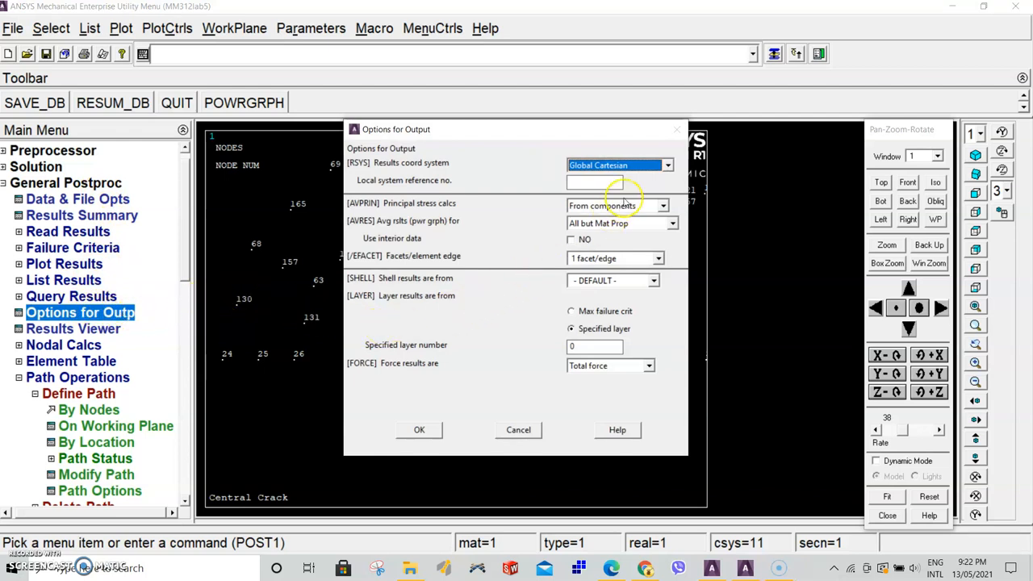
click(667, 165)
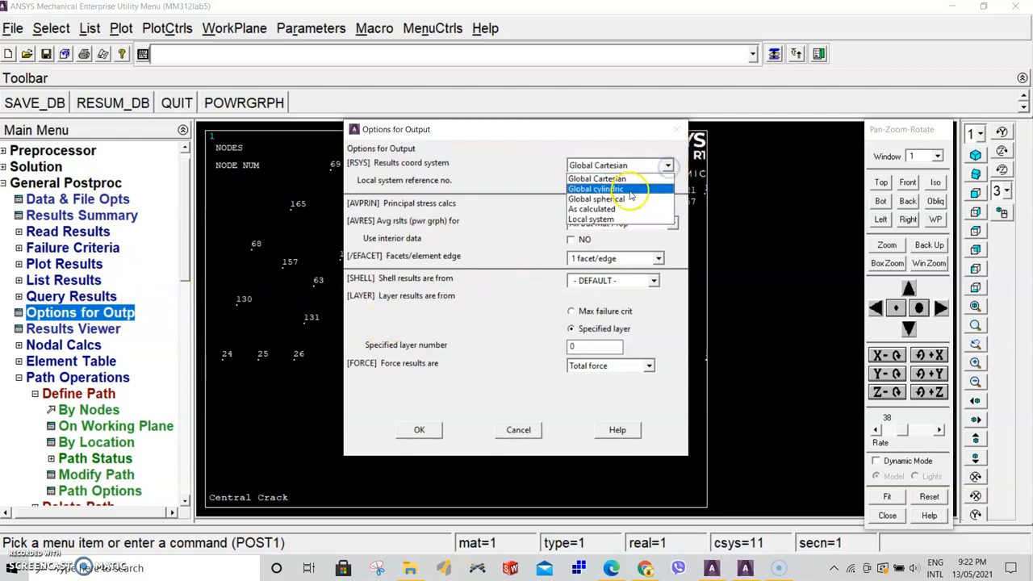
click(614, 219)
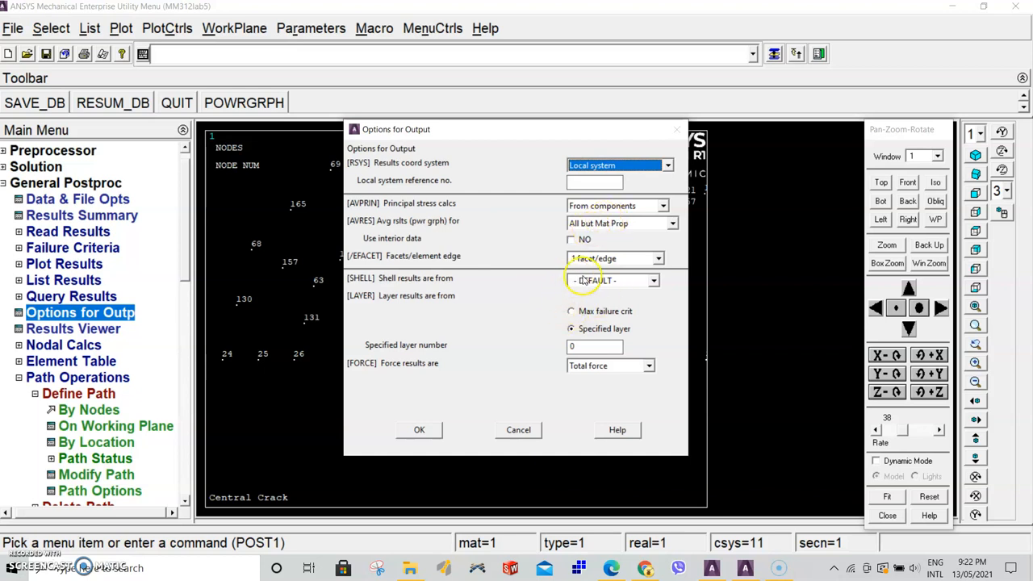
click(584, 183)
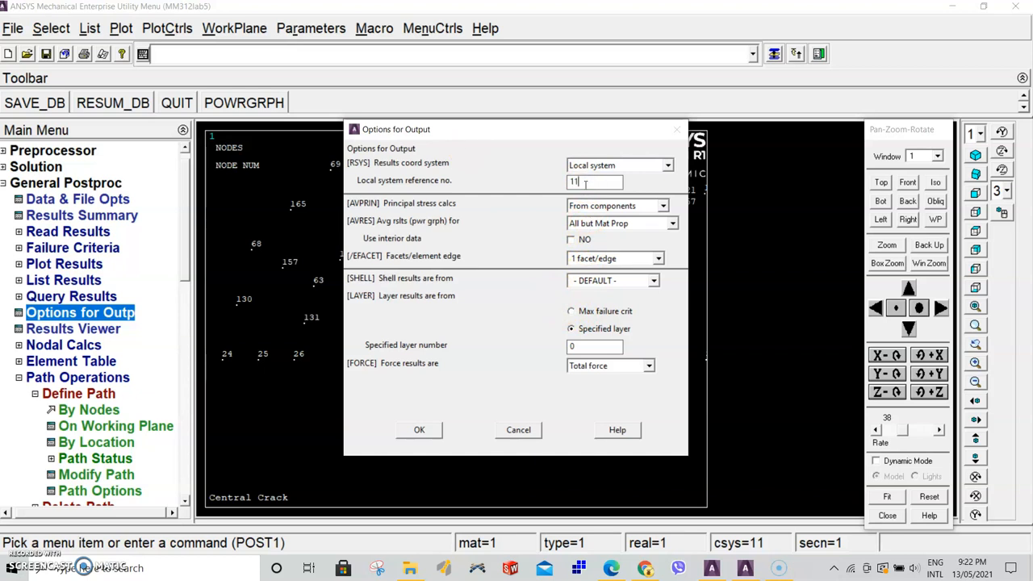
click(419, 429)
click(419, 430)
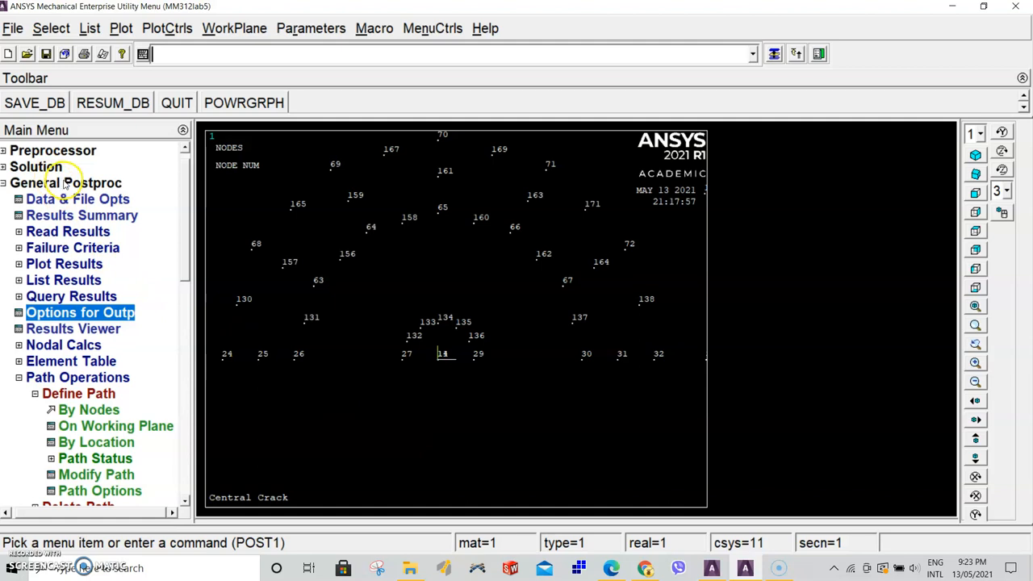
- Calculate the stress intensity factors for plane strain, material 1 and a half-symmetry model, and highlight KI in the listing
click(71, 347)
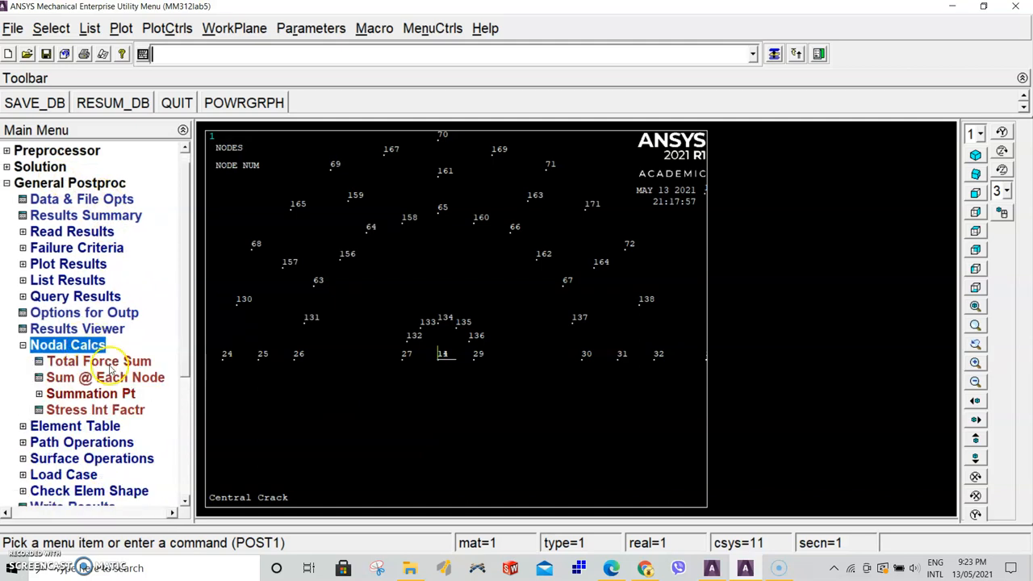
click(102, 411)
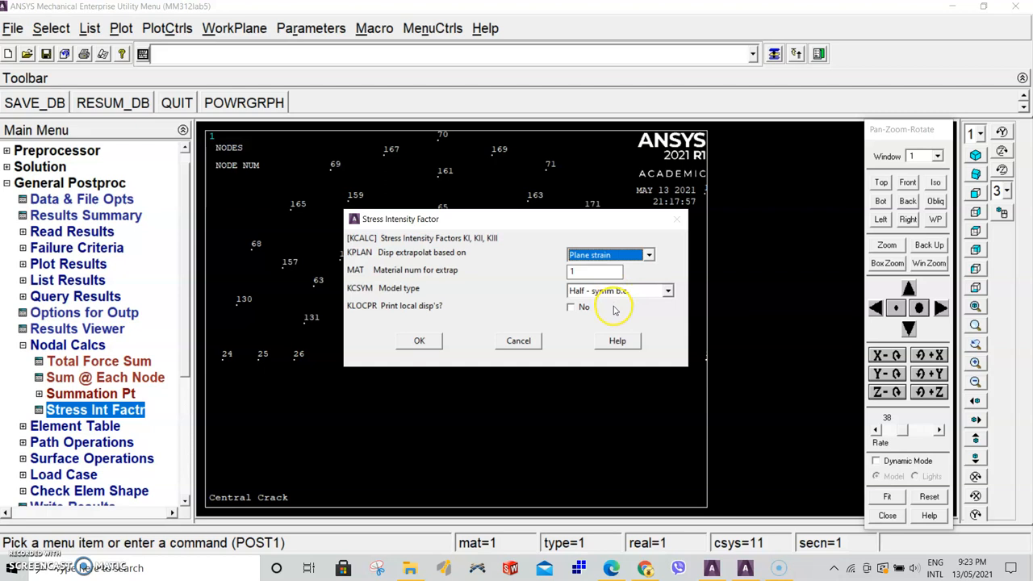
click(422, 342)
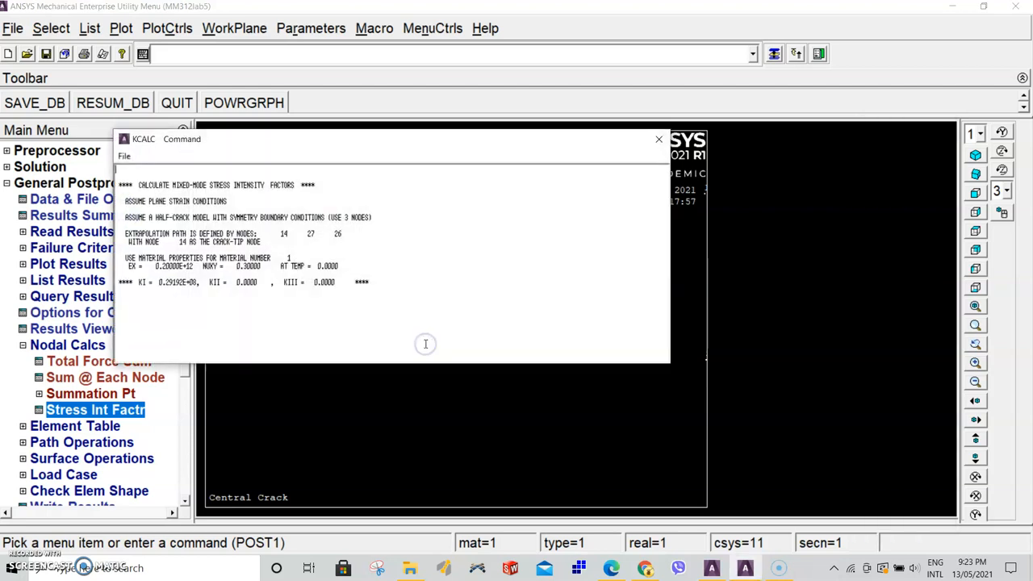
drag(364, 140, 632, 65)
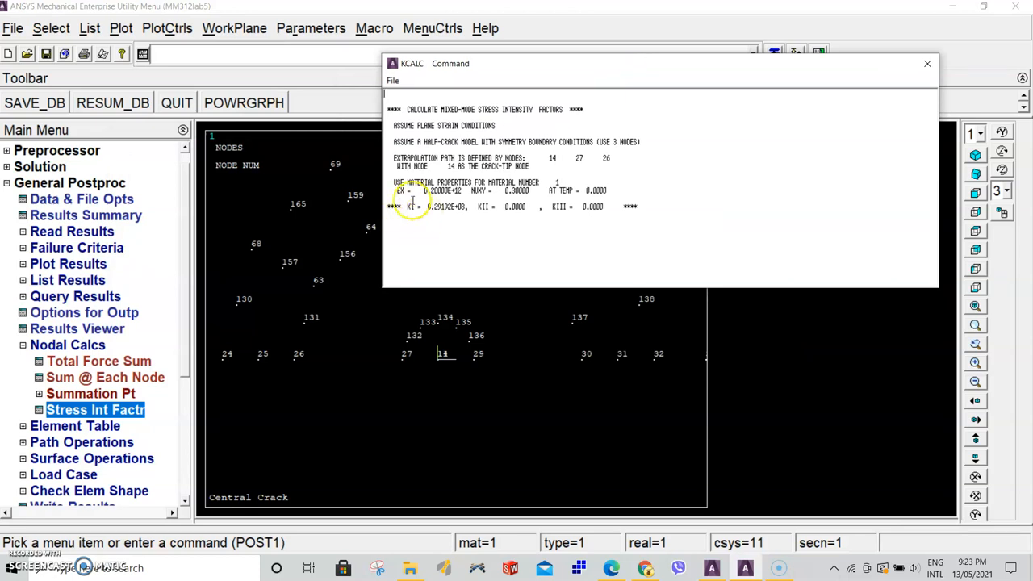
drag(407, 206, 466, 207)
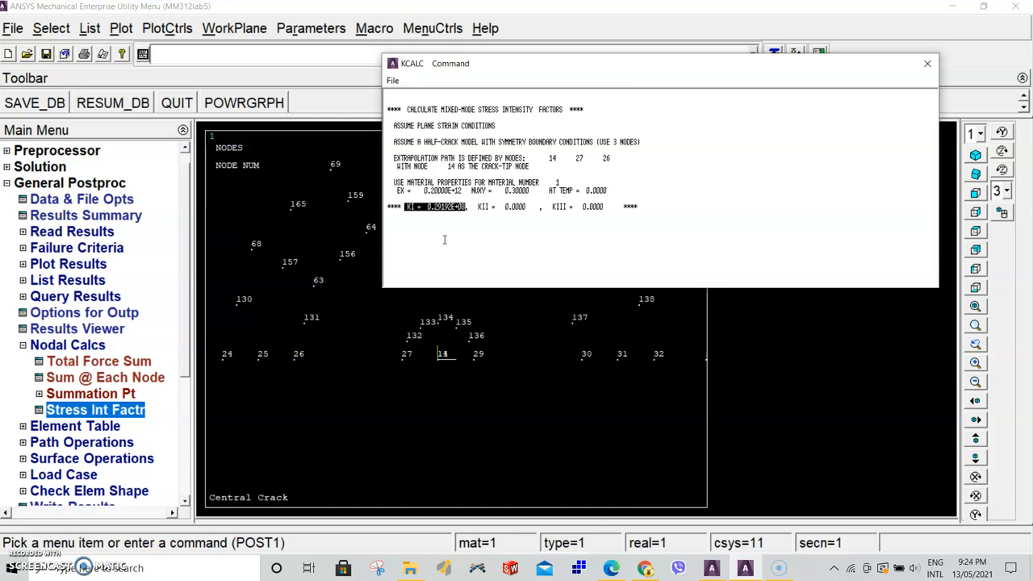
- Switch to the lab 5 PDF in the browser and underline the analytical KI value with the Draw pen
click(516, 223)
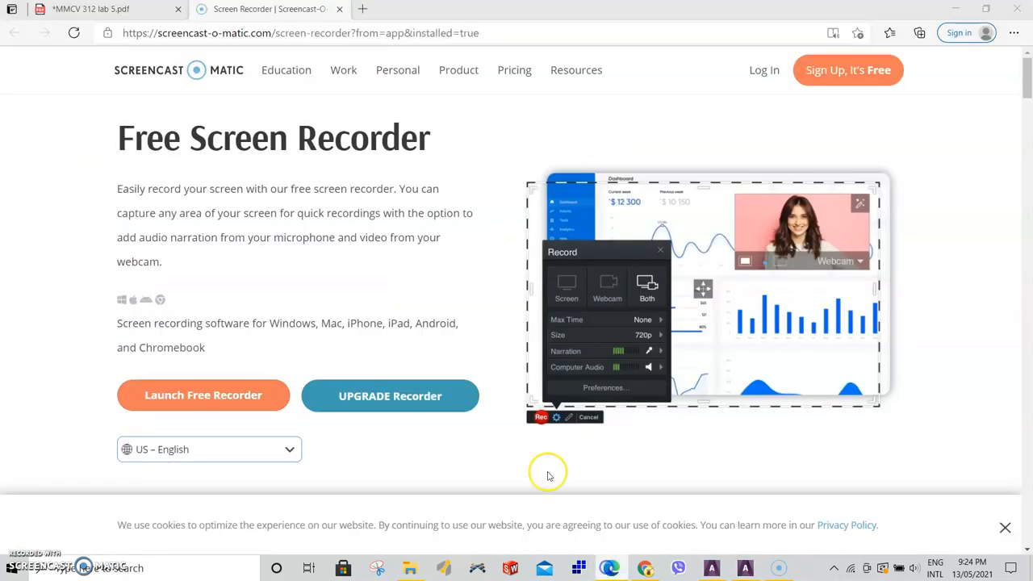
click(90, 8)
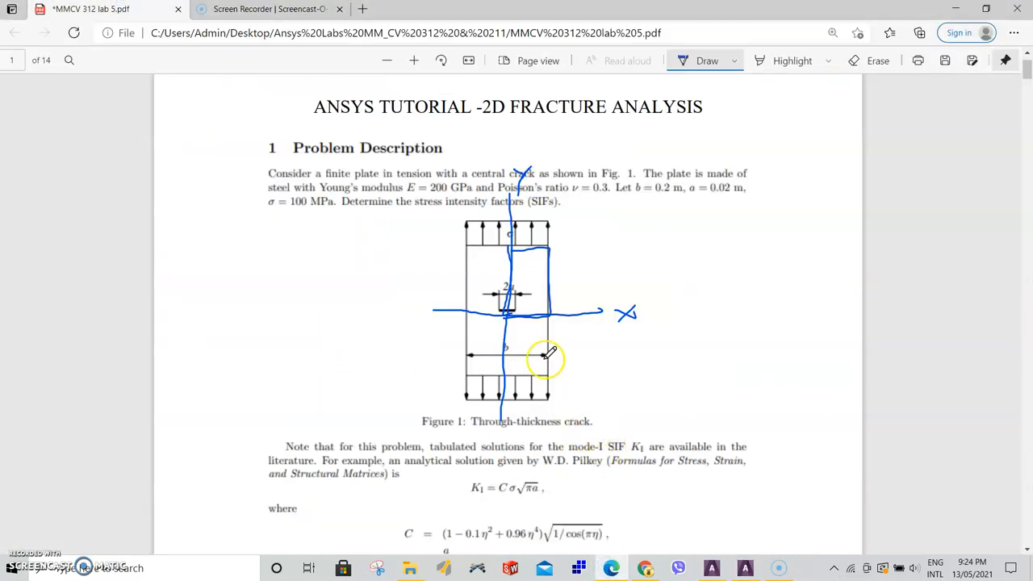
scroll(661, 234, down, 2)
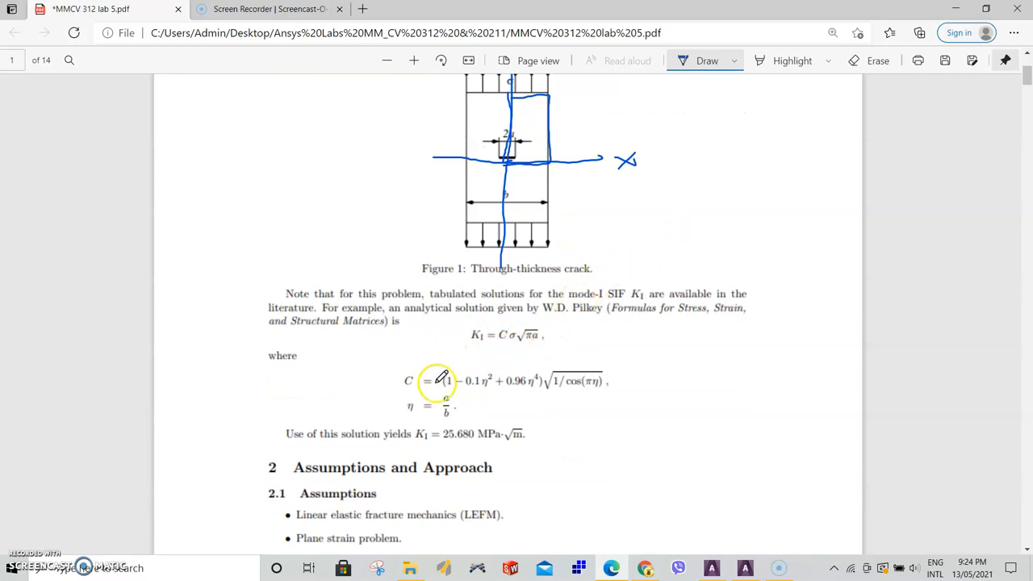
mouse_move(441, 443)
mouse_down()
mouse_move(487, 429)
mouse_move(449, 457)
mouse_move(444, 444)
mouse_move(487, 431)
mouse_move(490, 440)
mouse_up()
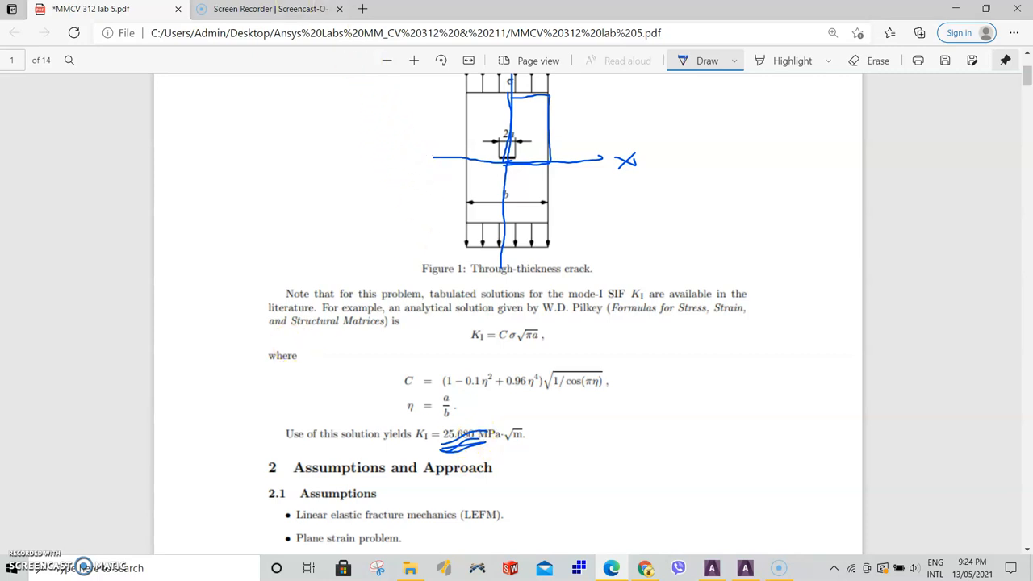
- Return to ANSYS, review the KI and KII values in the stress intensity listing, and close the listing
click(744, 568)
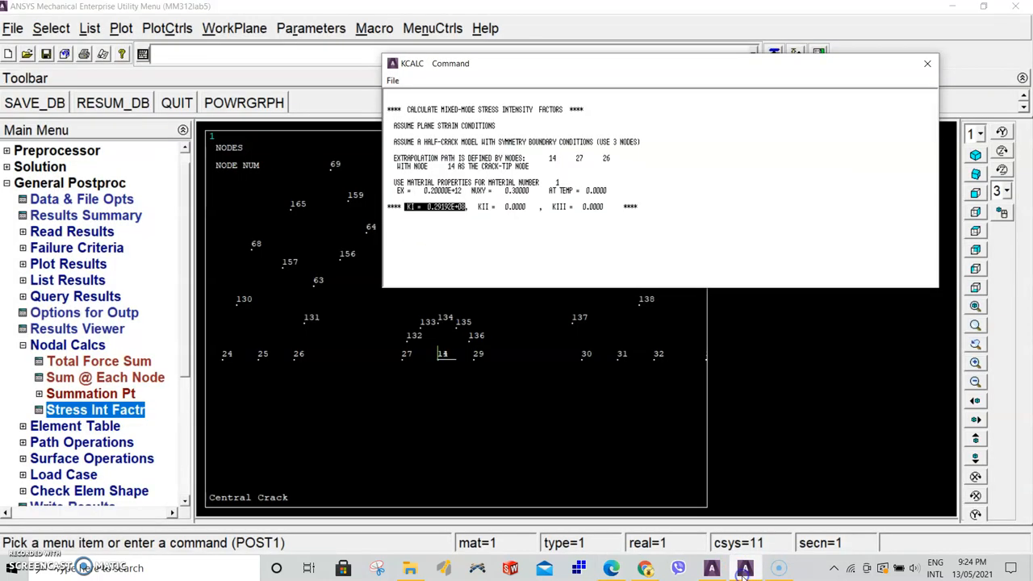
click(441, 227)
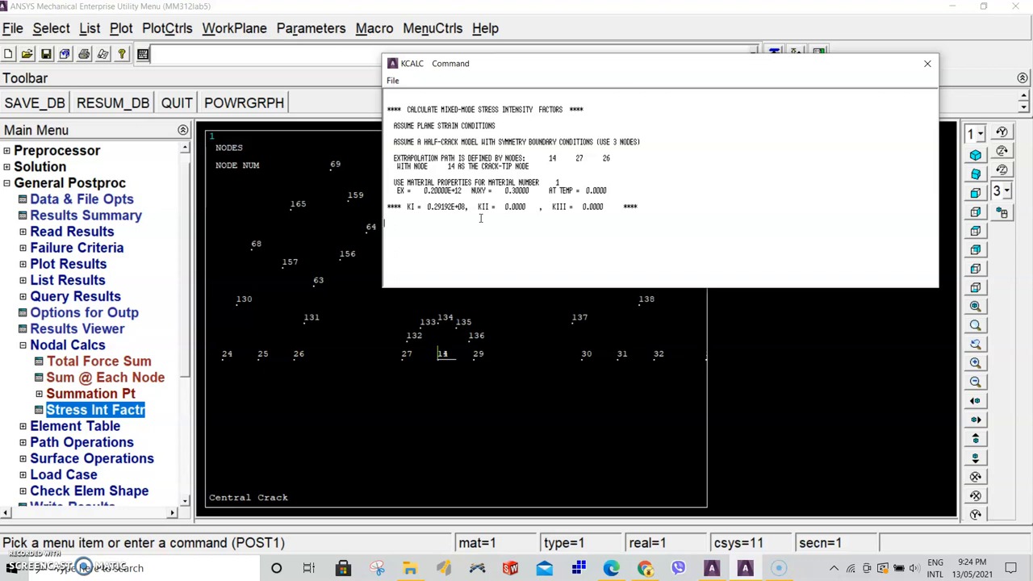
click(513, 206)
click(930, 64)
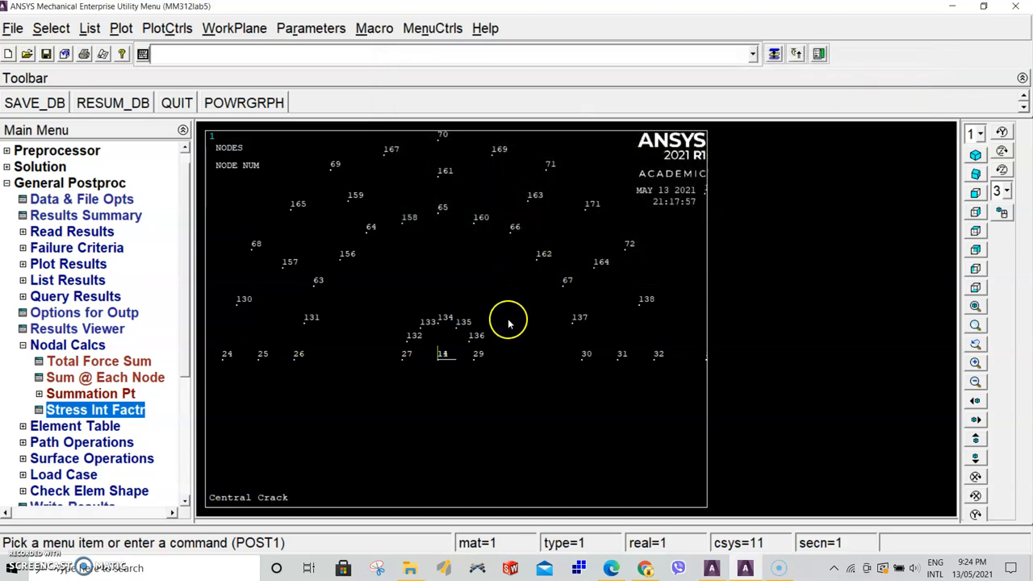